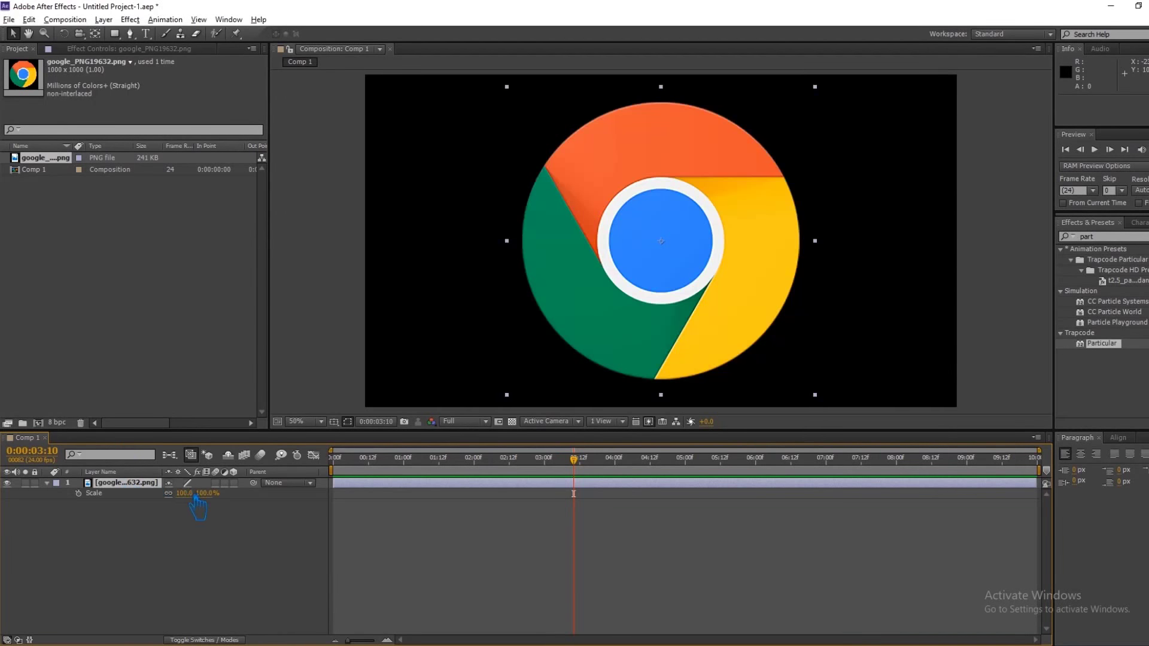
- Scale the Chrome logo layer to 63% and pre-compose it as "Logo"
{"action": "left_click", "coordinate": [149, 532]}
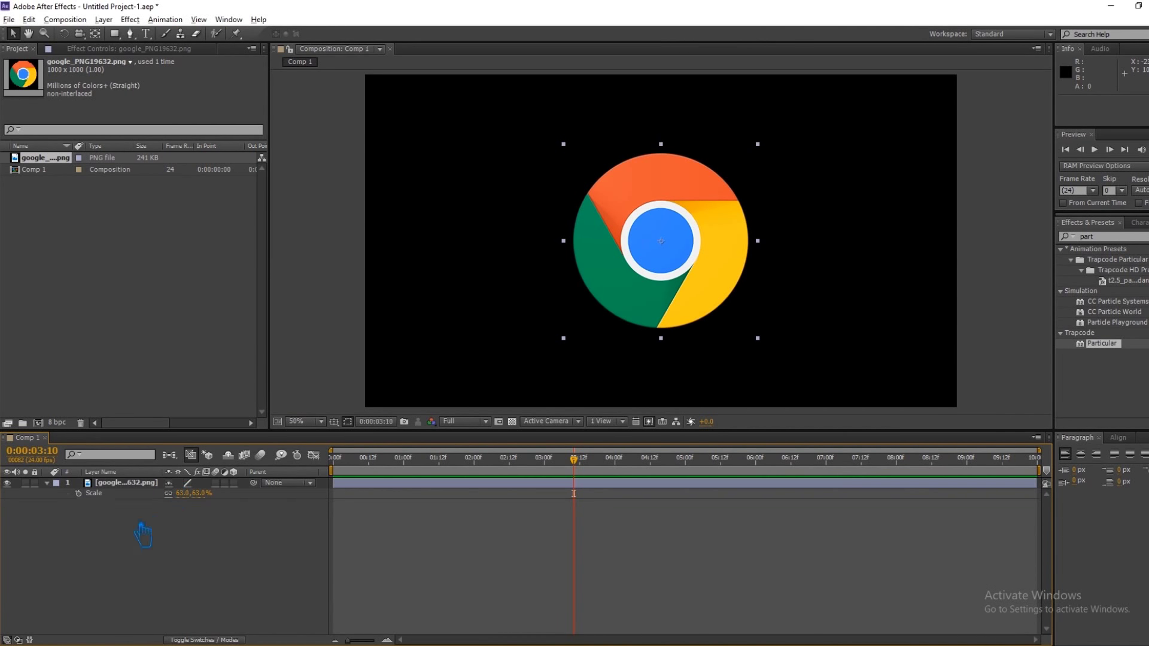
{"action": "left_click", "coordinate": [47, 483]}
{"action": "left_click", "coordinate": [117, 483]}
{"action": "right_click", "coordinate": [116, 485]}
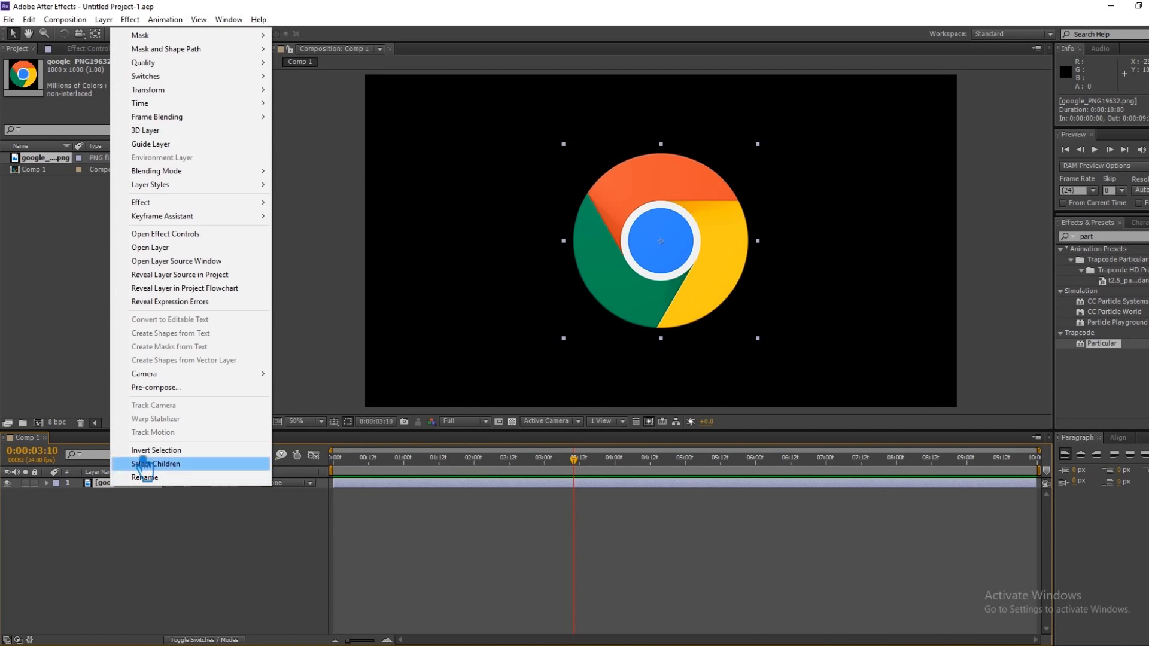
{"action": "left_click", "coordinate": [137, 477]}
{"action": "type", "text": "Logo"}
{"action": "left_click", "coordinate": [599, 392]}
- Pre-compose the Logo layer again under the name "Logo Comp 1"
{"action": "right_click", "coordinate": [134, 486]}
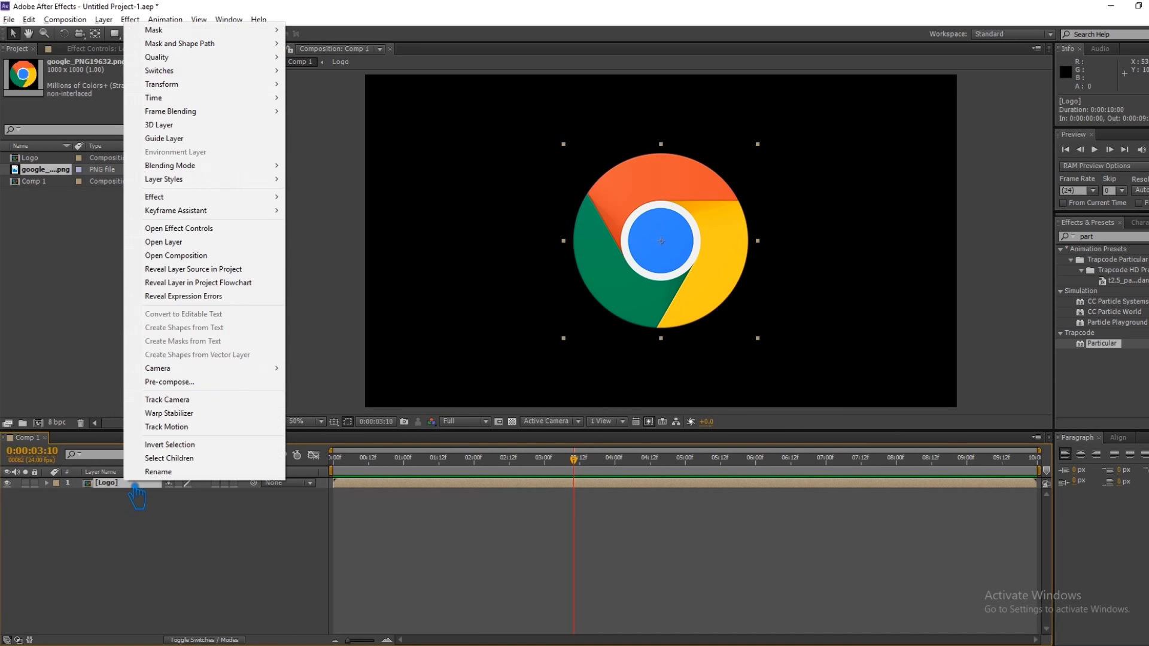
{"action": "left_click", "coordinate": [212, 391]}
{"action": "left_click", "coordinate": [618, 390]}
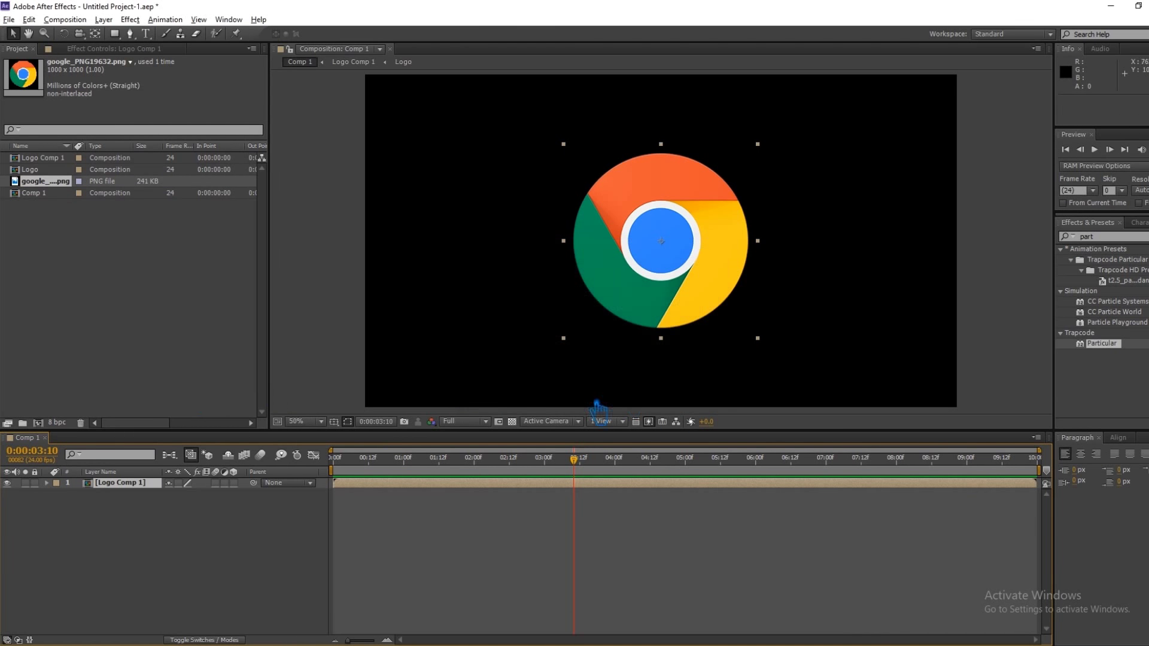
- In Logo Comp 1, draw a tall narrow rectangular mask at the Logo layer's left edge and expand its properties at a late time
{"action": "double_click", "coordinate": [138, 486]}
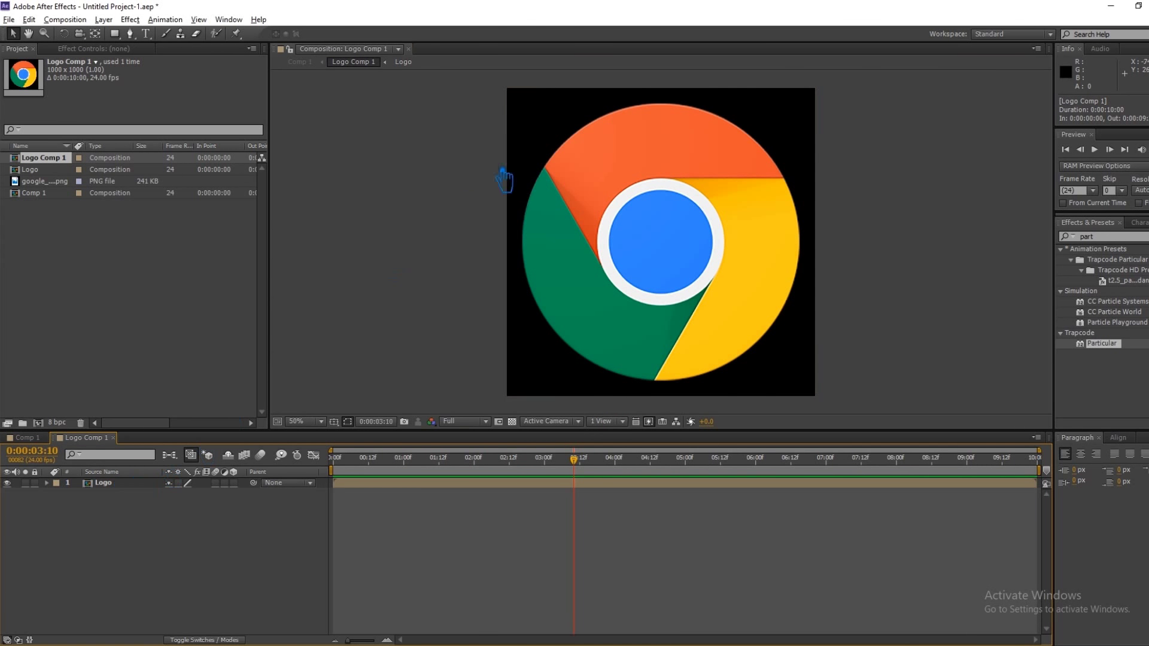
{"action": "left_click", "coordinate": [603, 167]}
{"action": "left_click", "coordinate": [114, 33]}
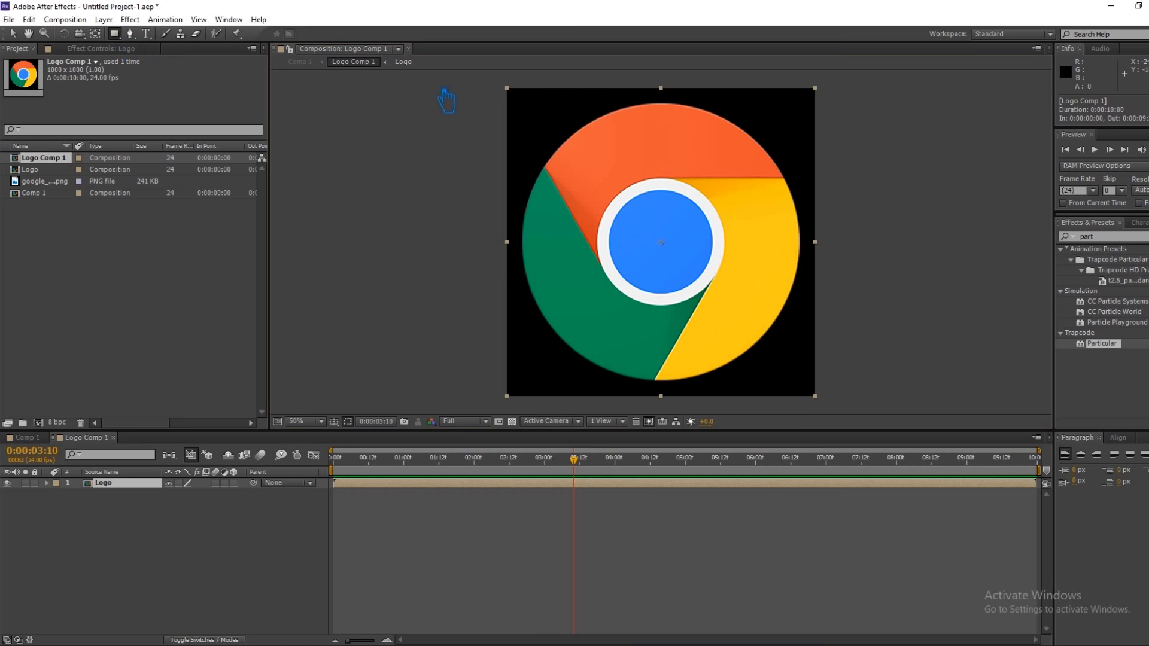
{"action": "left_click_drag", "start_coordinate": [436, 82], "coordinate": [525, 414]}
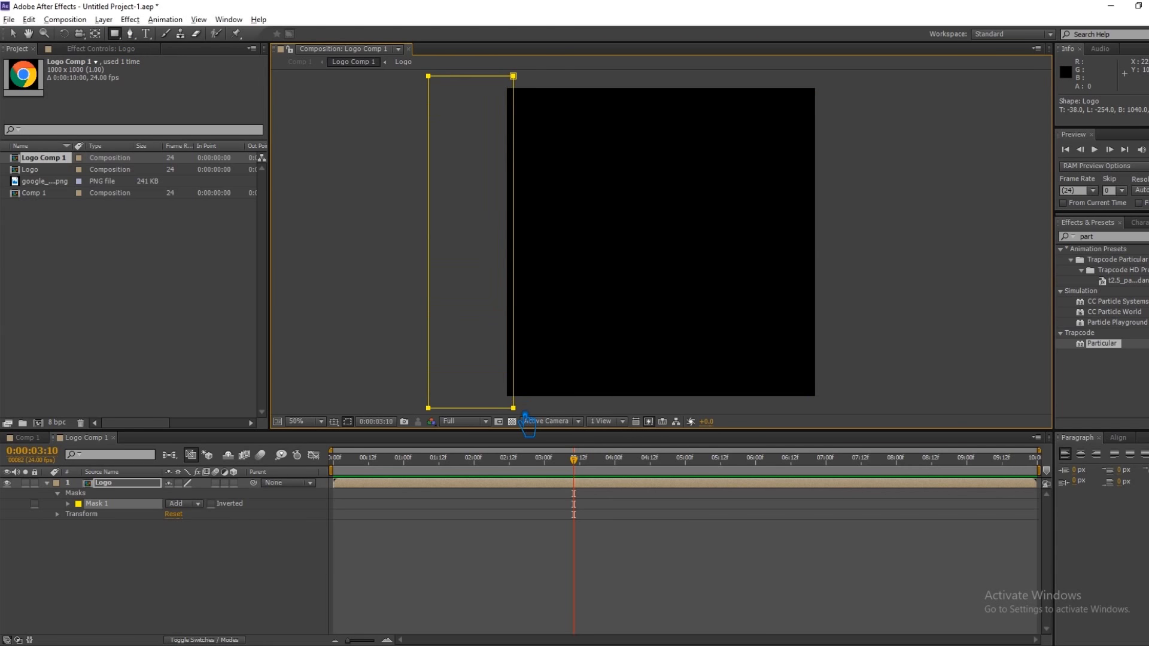
{"action": "left_click_drag", "start_coordinate": [576, 464], "coordinate": [914, 486]}
{"action": "left_click", "coordinate": [68, 504]}
{"action": "left_click", "coordinate": [89, 514]}
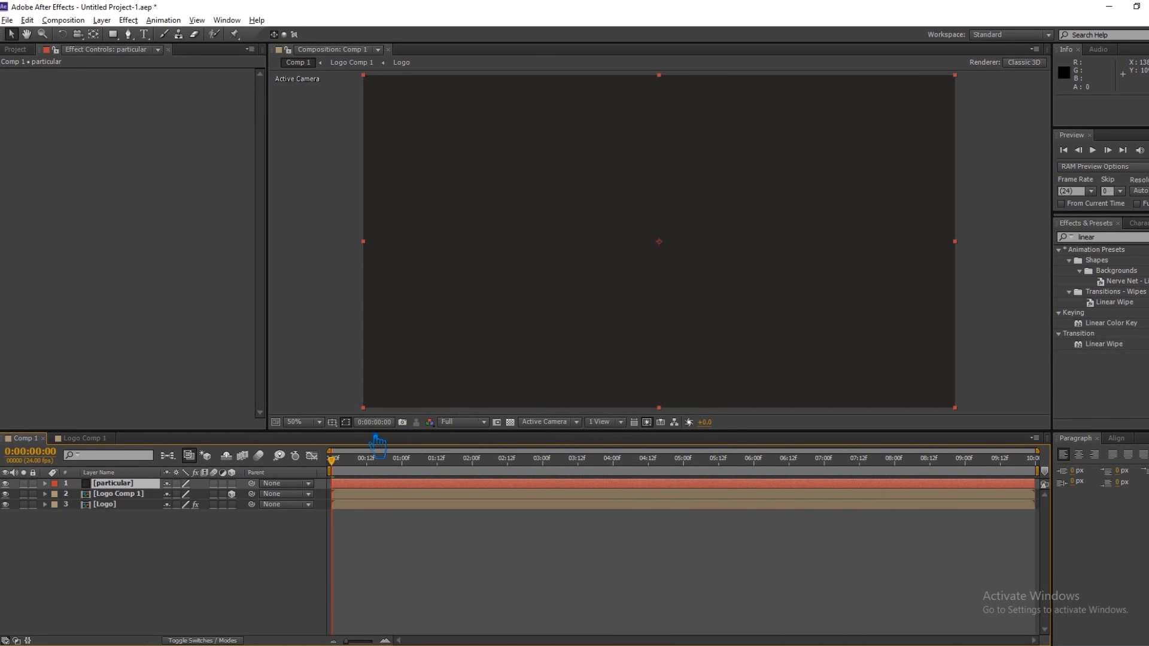
- Save the project and apply the Trapcode Particular effect to the particular solid layer in Comp 1
{"action": "key", "text": "ctrl+s"}
{"action": "left_click", "coordinate": [1064, 238]}
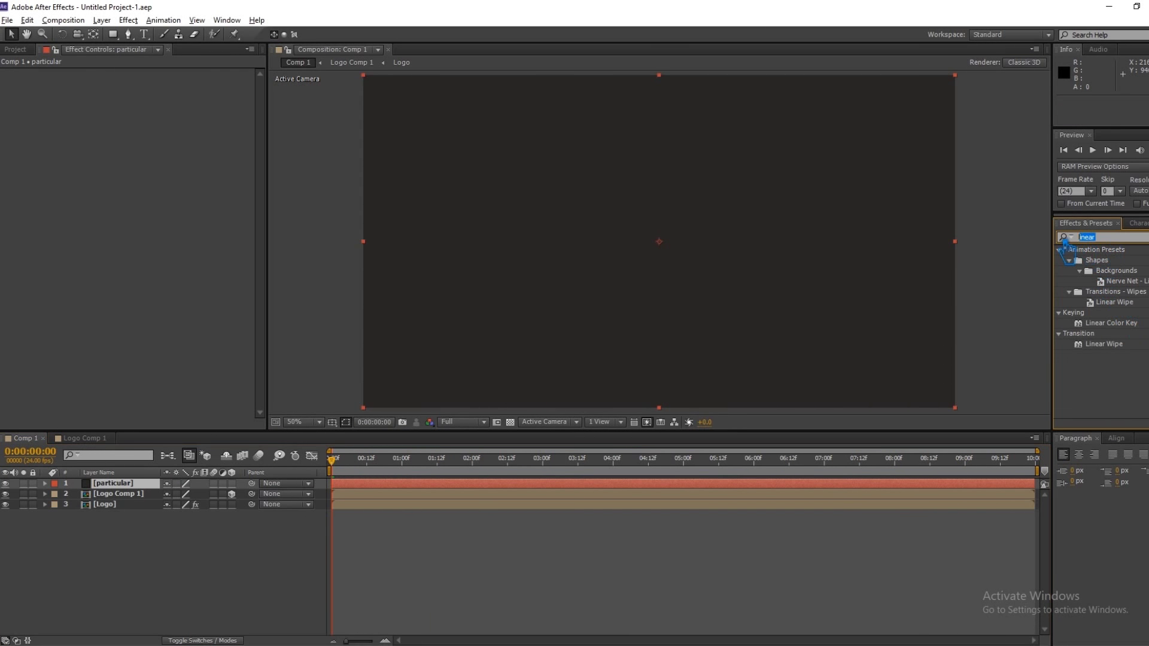
{"action": "type", "text": "particu"}
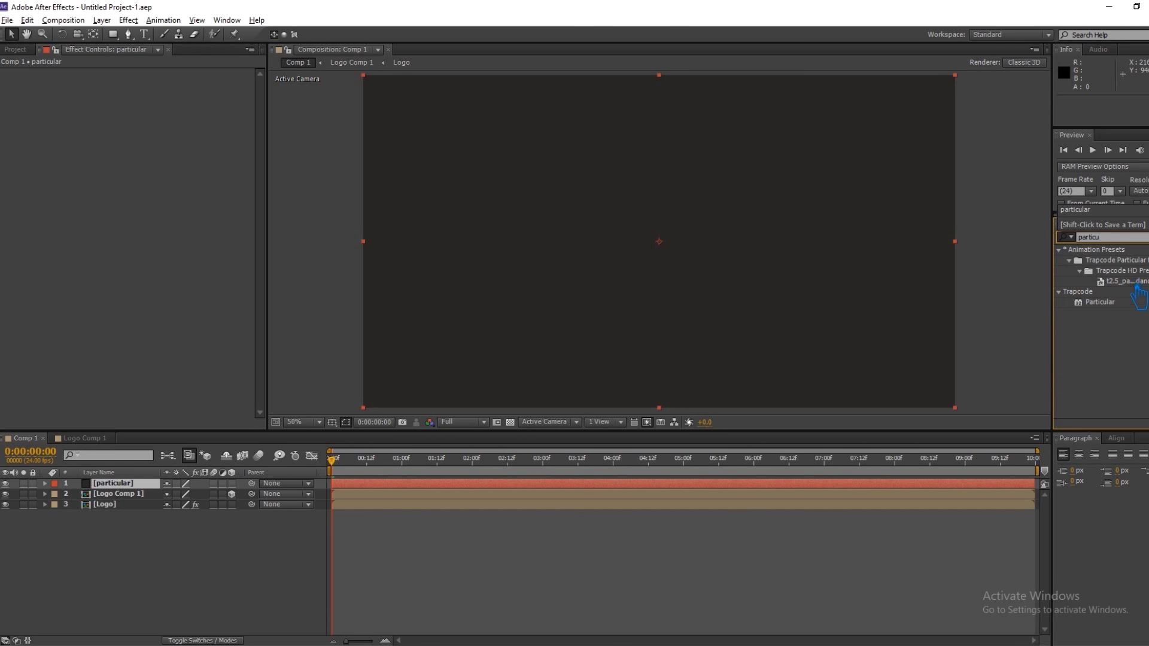
{"action": "left_click", "coordinate": [1098, 302]}
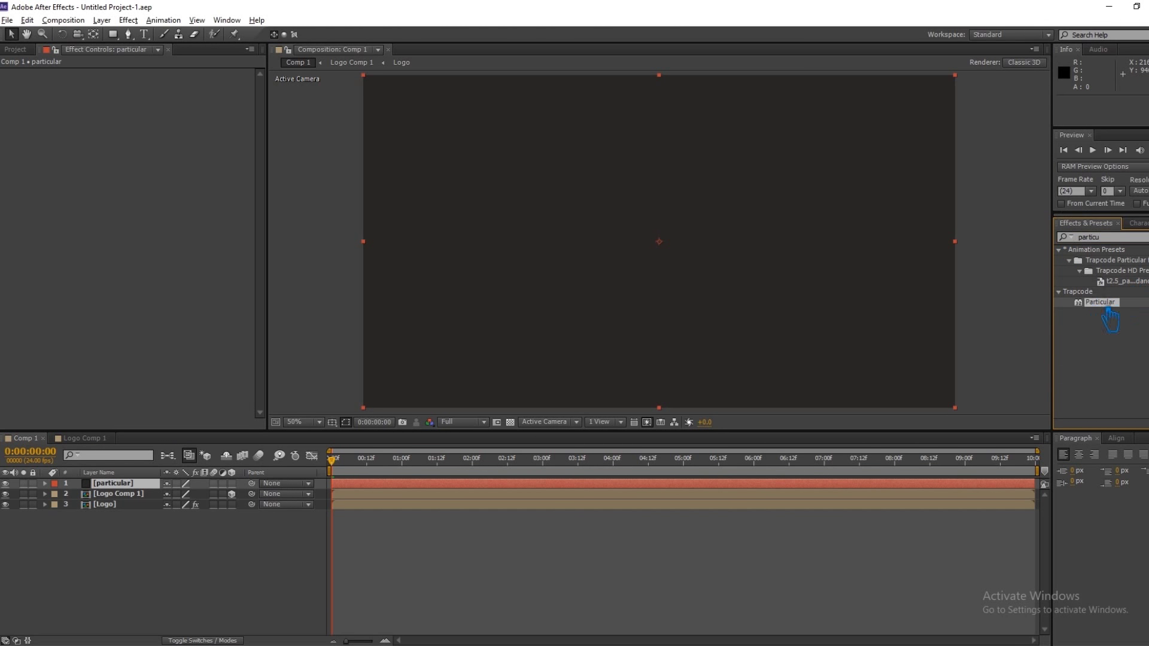
{"action": "left_click", "coordinate": [128, 20]}
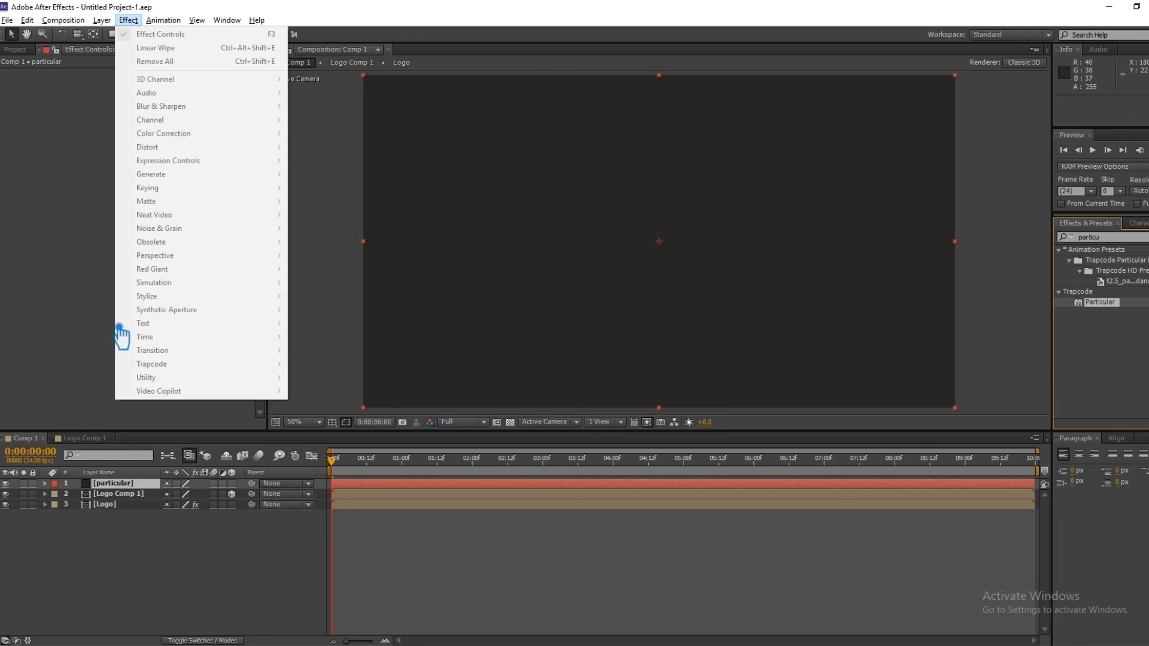
{"action": "left_click", "coordinate": [120, 486]}
{"action": "left_click", "coordinate": [128, 21]}
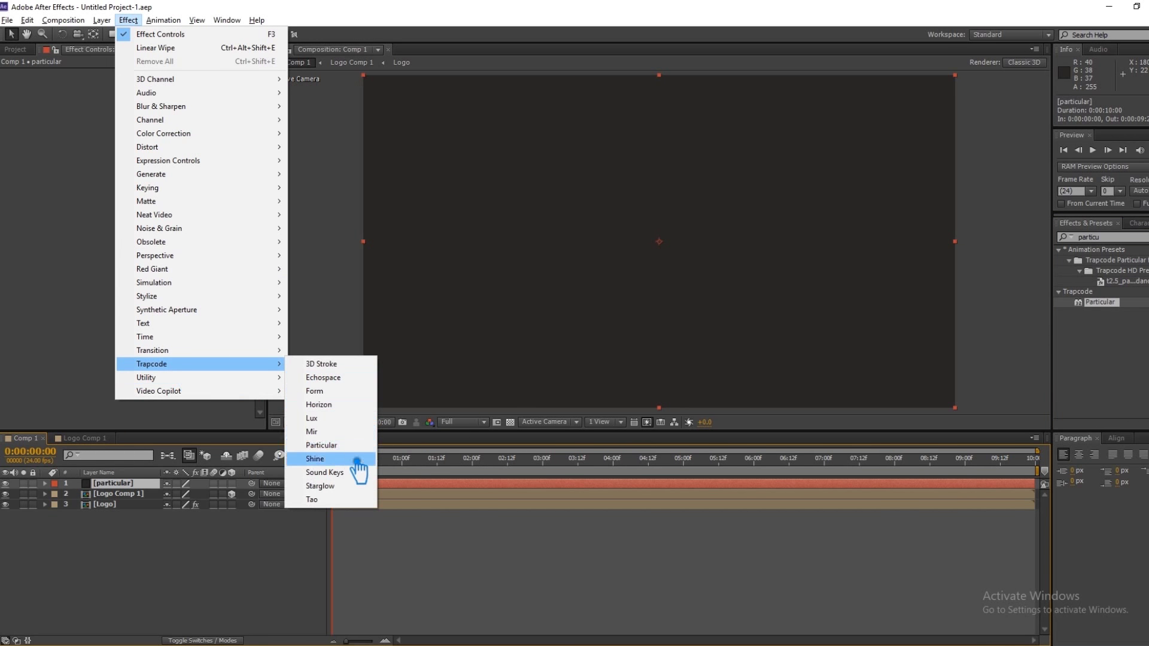
{"action": "left_click", "coordinate": [350, 447]}
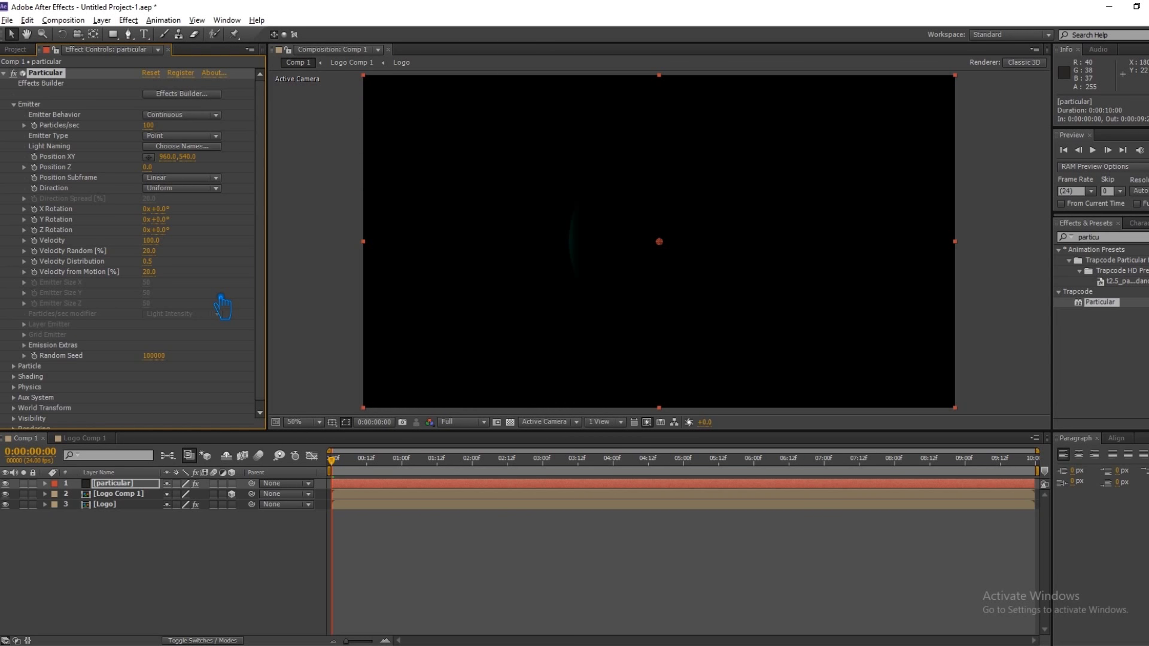
- Set Particular's Emitter Type to Layer with the current time at 0:00:03:21
{"action": "left_click_drag", "start_coordinate": [345, 472], "coordinate": [615, 520]}
{"action": "key", "text": "ctrl+s"}
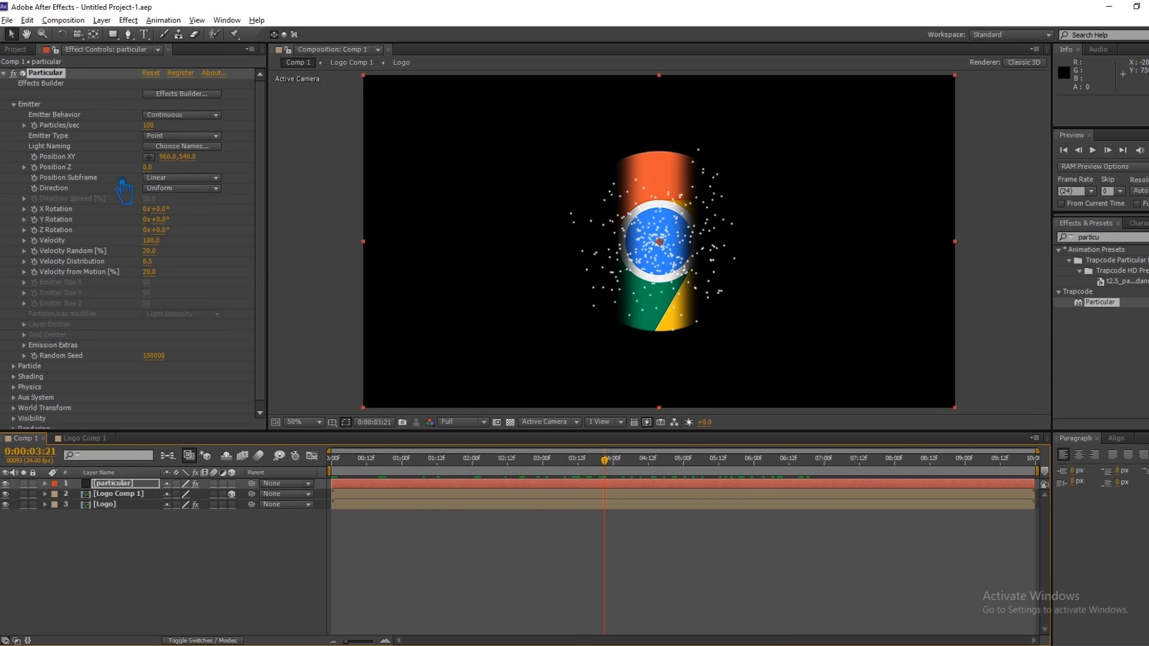
{"action": "left_click", "coordinate": [179, 136]}
{"action": "left_click", "coordinate": [187, 219]}
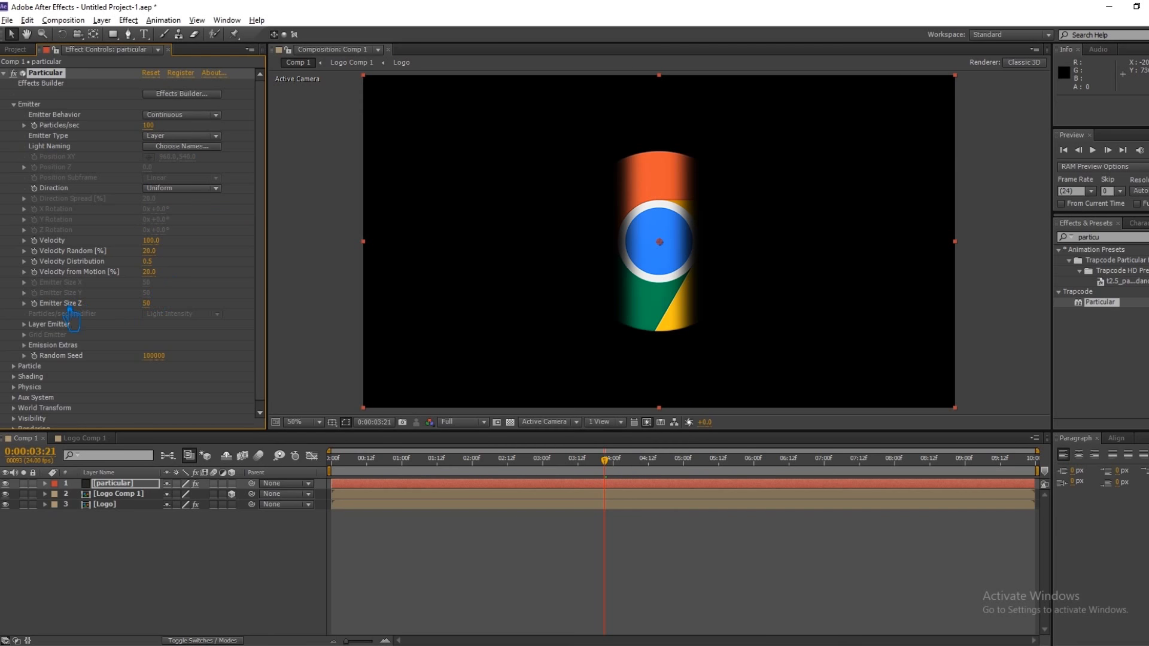
- Set the Layer Emitter's source to Logo Comp 1 with Layer Sampling at Particle Birth Time, and save the project
{"action": "left_click", "coordinate": [37, 326]}
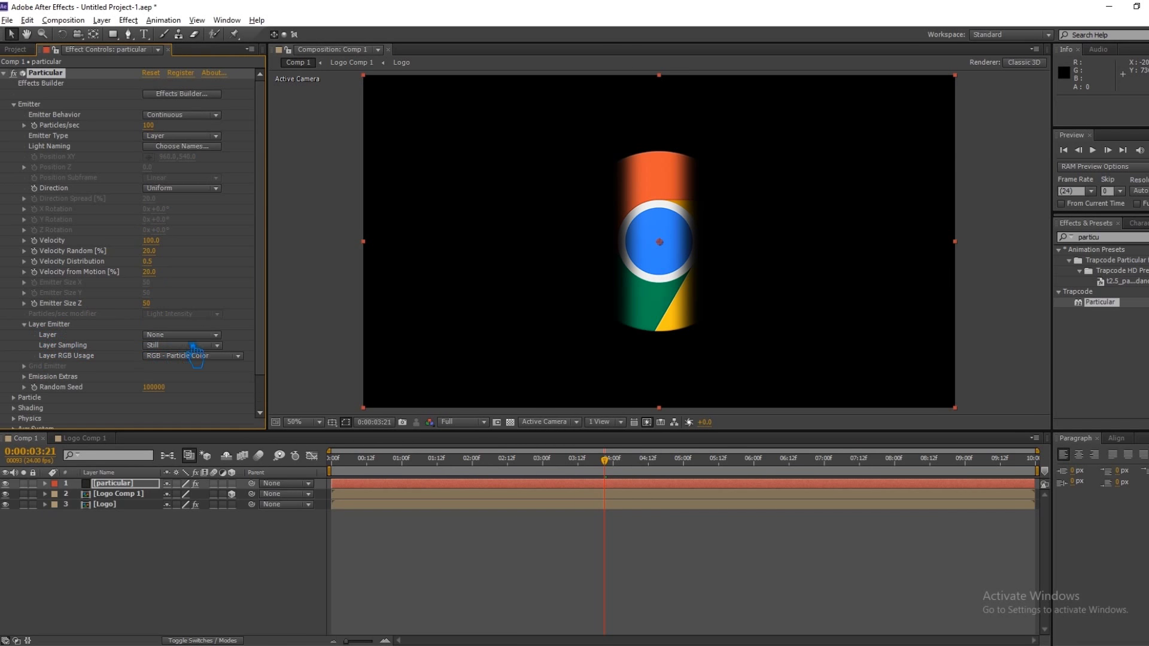
{"action": "left_click", "coordinate": [190, 335]}
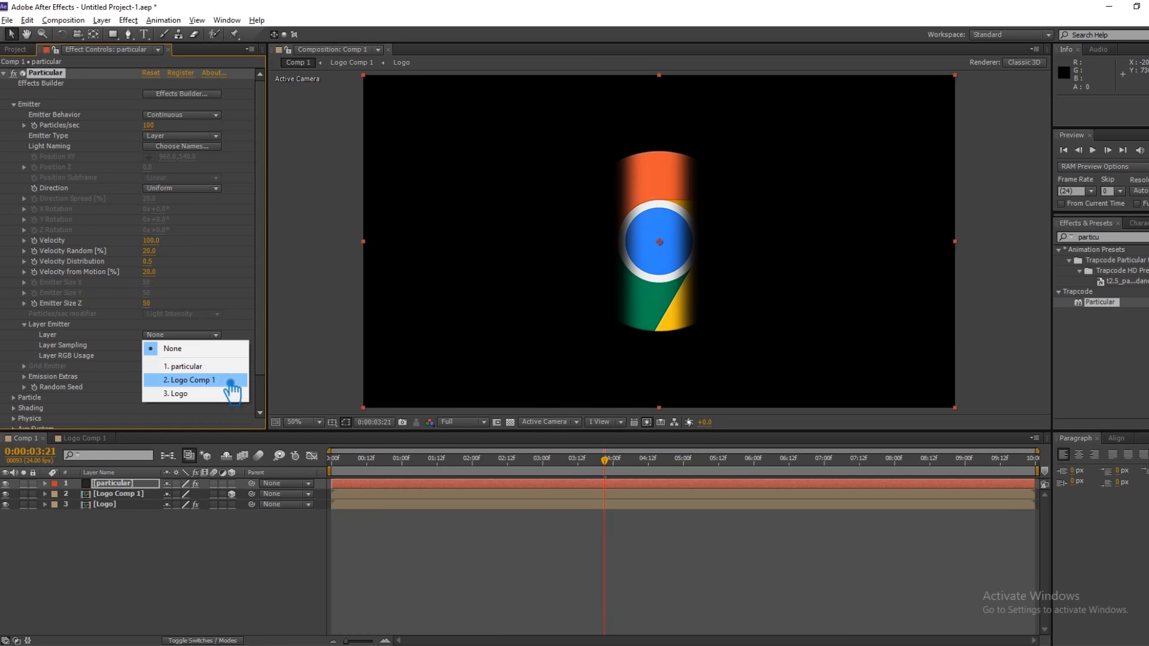
{"action": "left_click", "coordinate": [214, 380]}
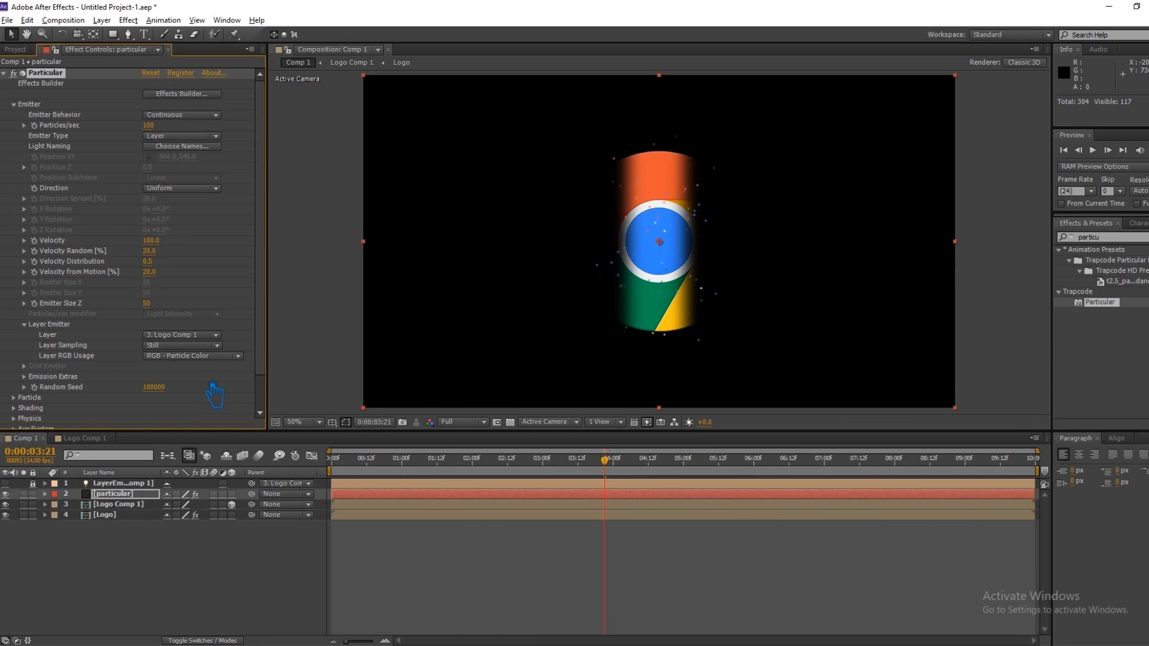
{"action": "left_click", "coordinate": [179, 345]}
{"action": "left_click", "coordinate": [180, 375]}
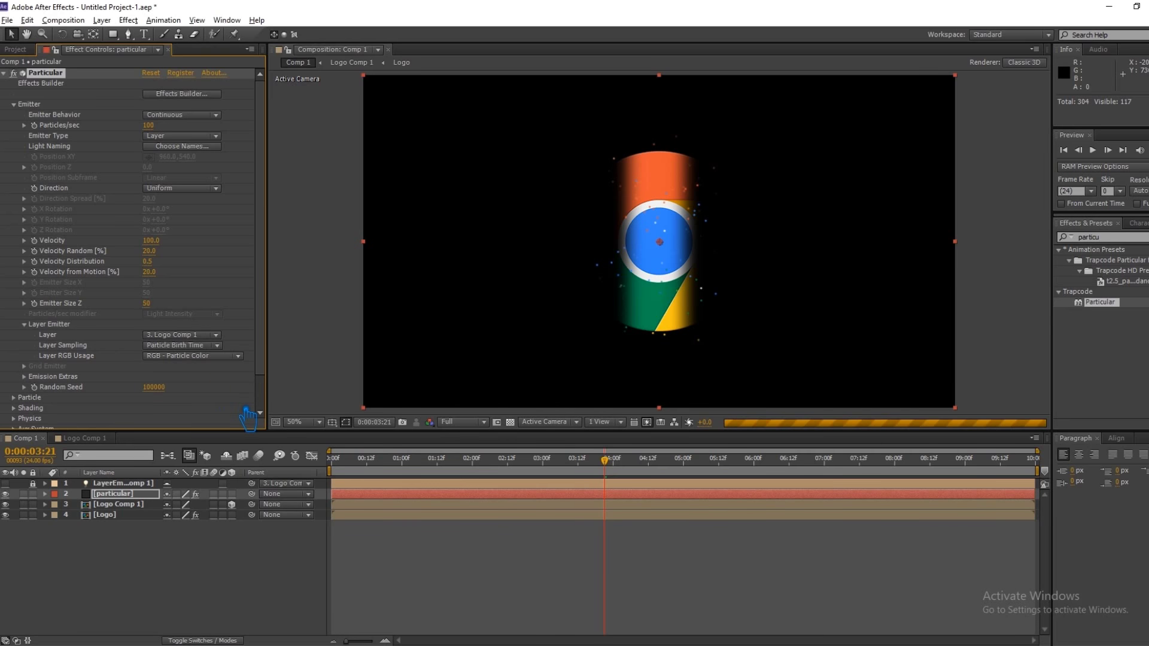
{"action": "key", "text": "ctrl+s"}
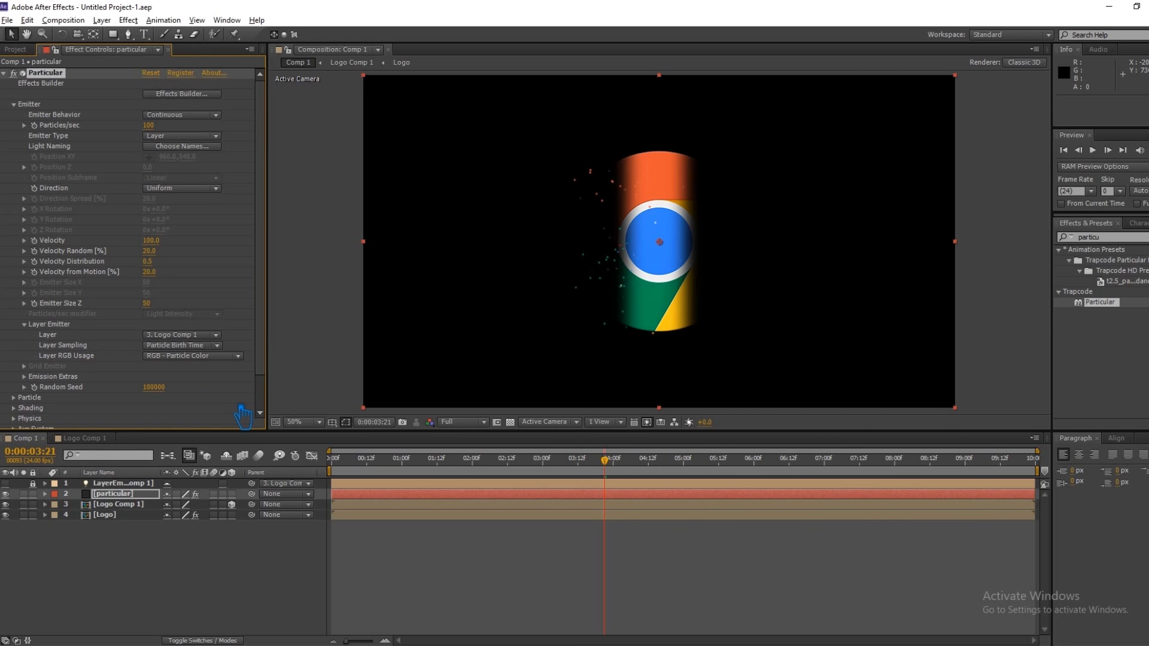
- At 0:00:03:10, set Particular's Particles/sec to 250000 and save the project
{"action": "left_click_drag", "start_coordinate": [604, 482], "coordinate": [580, 501]}
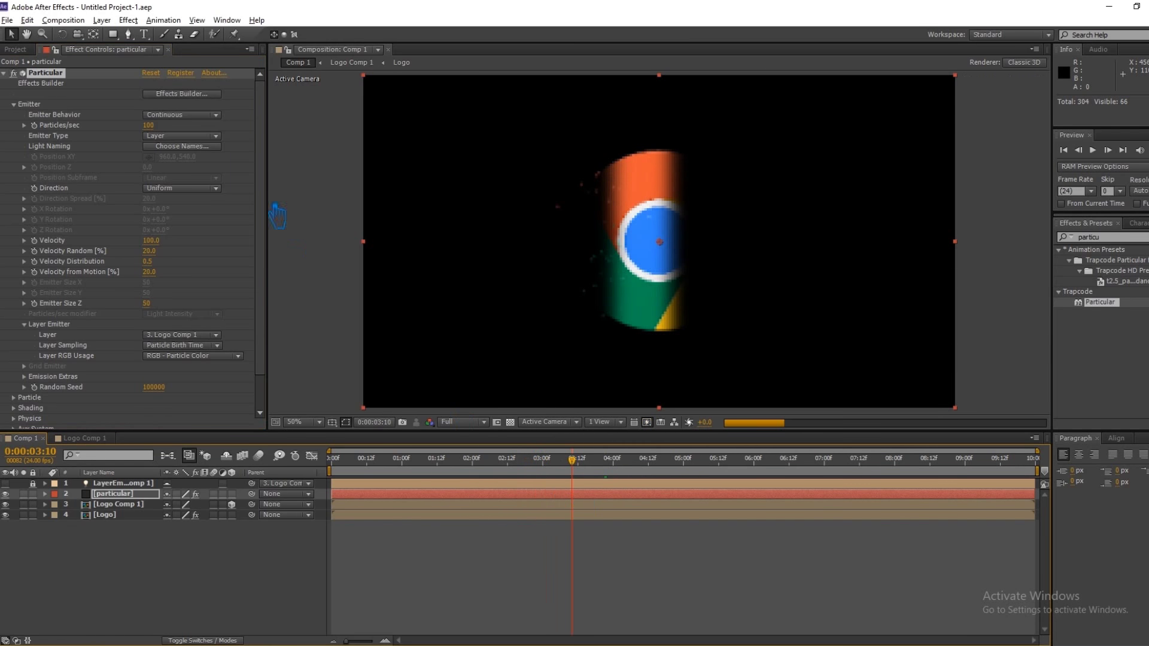
{"action": "left_click", "coordinate": [151, 126]}
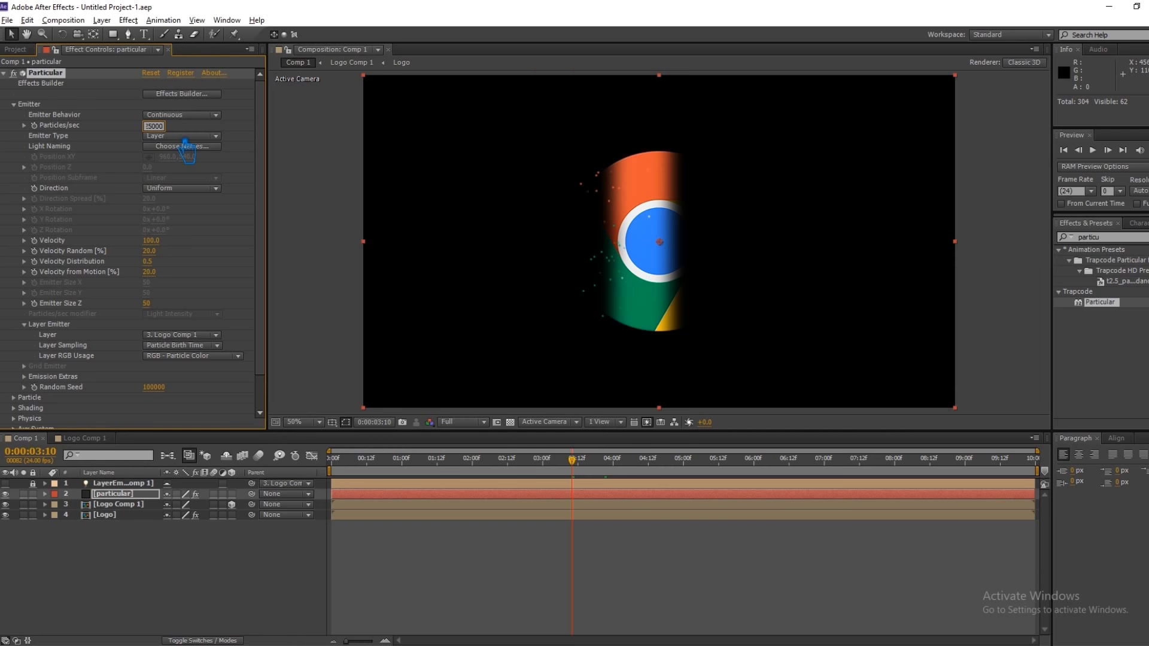
{"action": "type", "text": "250000"}
{"action": "key", "text": "Return"}
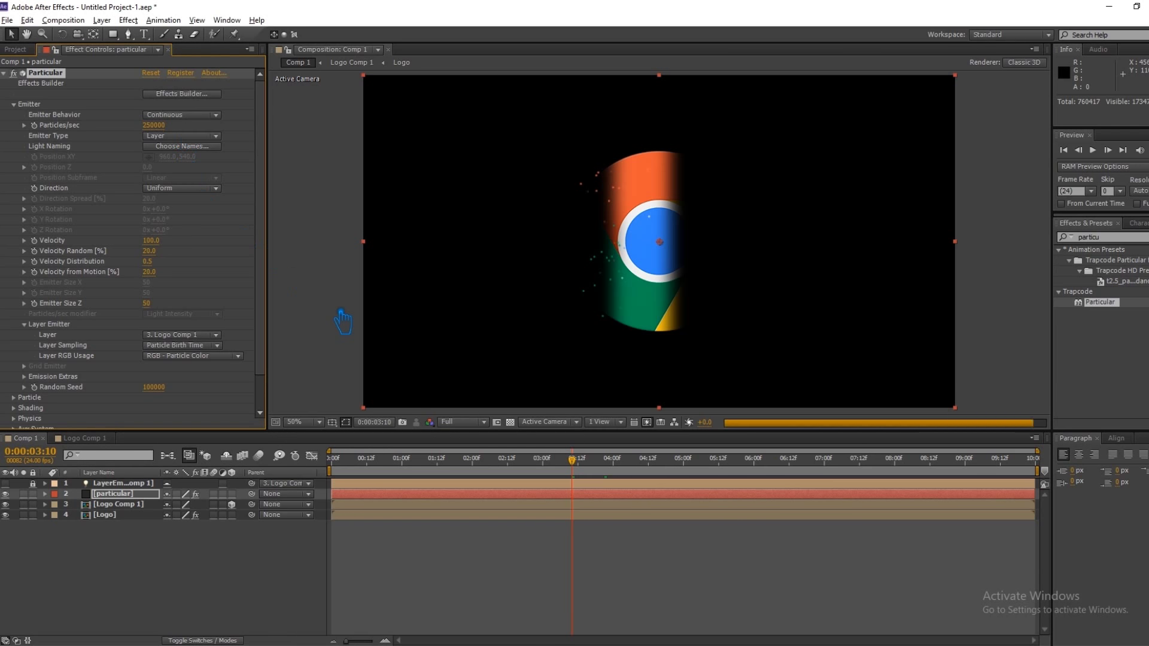
{"action": "key", "text": "ctrl+s"}
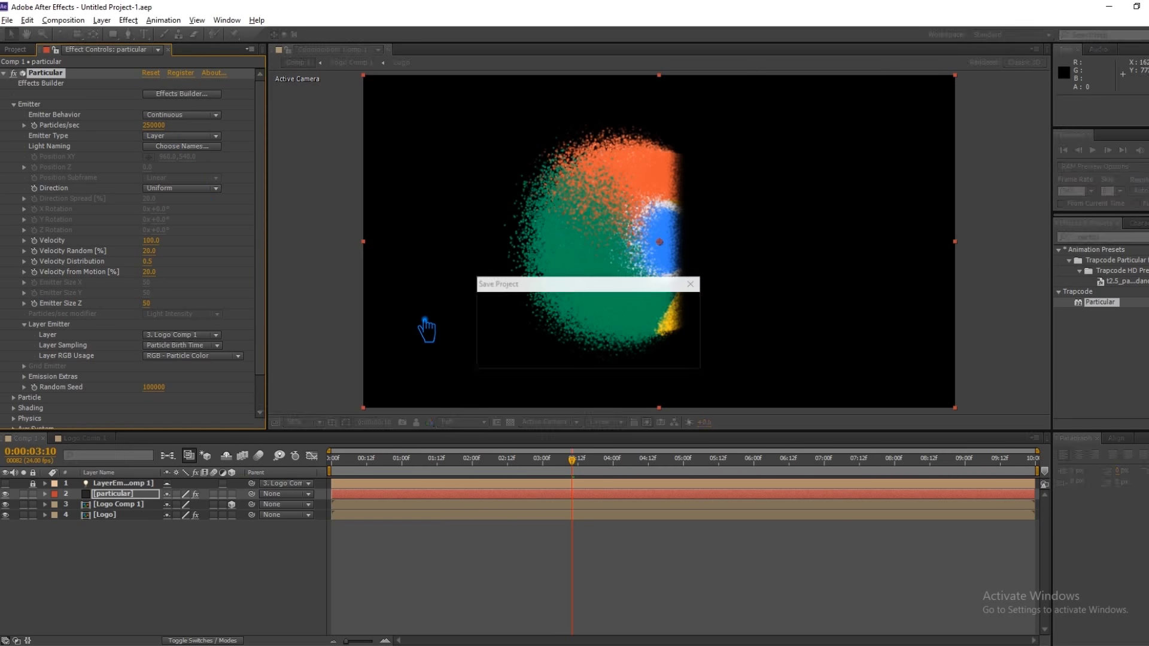
- Examine the particle dispersion near 0:00:09:13 and the Linear Wipe settings of the Logo layer
{"action": "left_click_drag", "start_coordinate": [584, 471], "coordinate": [1003, 512]}
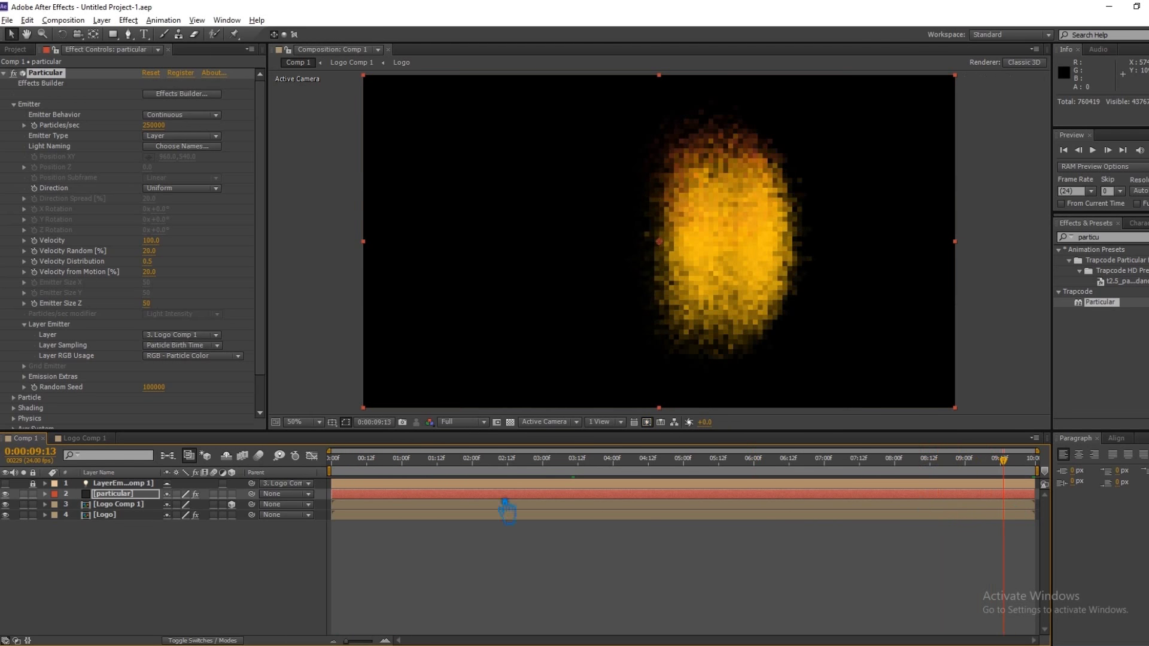
{"action": "left_click", "coordinate": [123, 504]}
{"action": "left_click", "coordinate": [105, 515]}
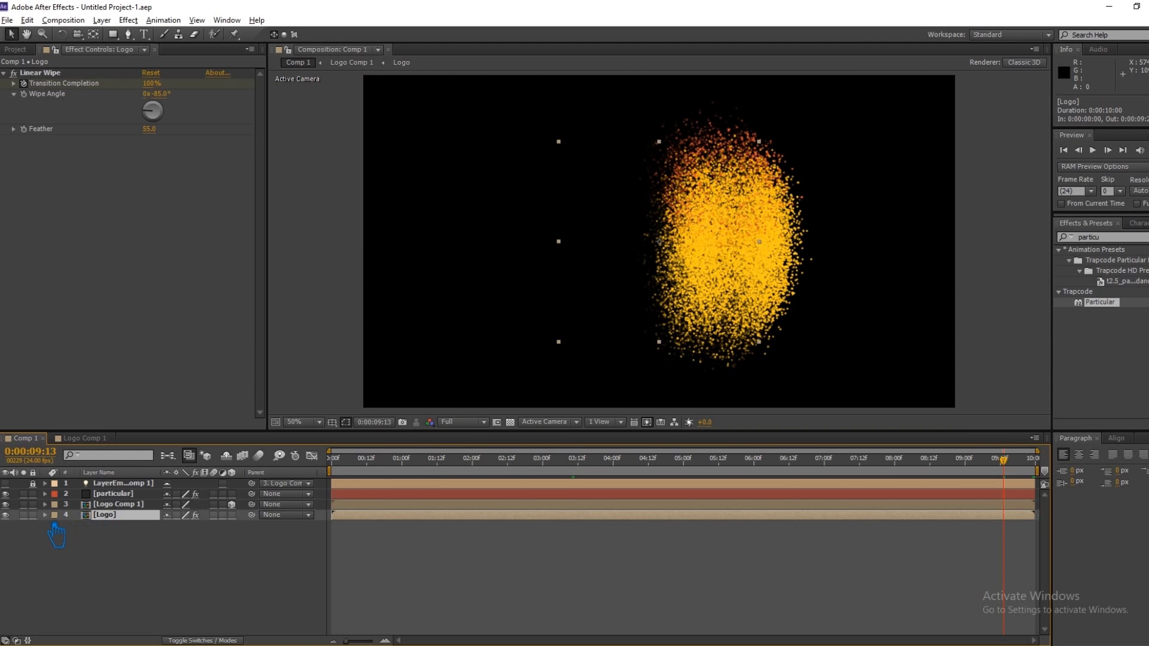
{"action": "mouse_move", "coordinate": [1018, 473]}
{"action": "left_mouse_down"}
{"action": "mouse_move", "coordinate": [993, 473]}
{"action": "mouse_move", "coordinate": [1051, 481]}
{"action": "mouse_move", "coordinate": [1005, 476]}
{"action": "left_mouse_up"}
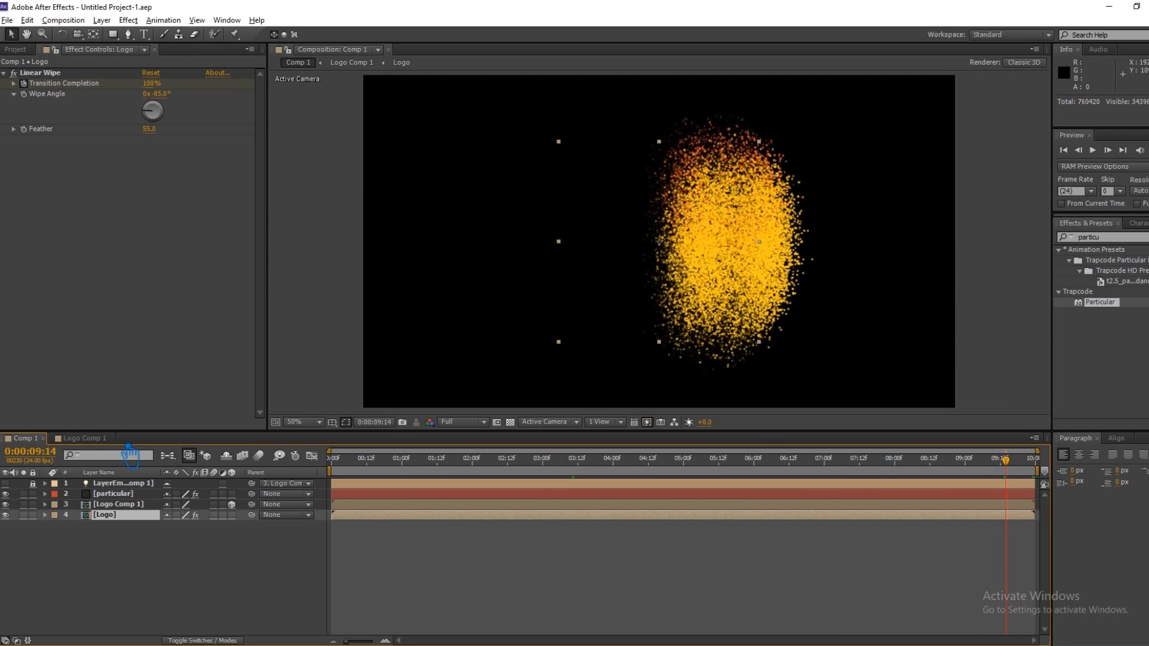
- Try a Feather of 0 for the Logo layer's Linear Wipe, and undo the change
{"action": "mouse_move", "coordinate": [158, 137]}
{"action": "left_mouse_down"}
{"action": "mouse_move", "coordinate": [224, 149]}
{"action": "mouse_move", "coordinate": [151, 157]}
{"action": "left_mouse_up"}
{"action": "left_click", "coordinate": [88, 163]}
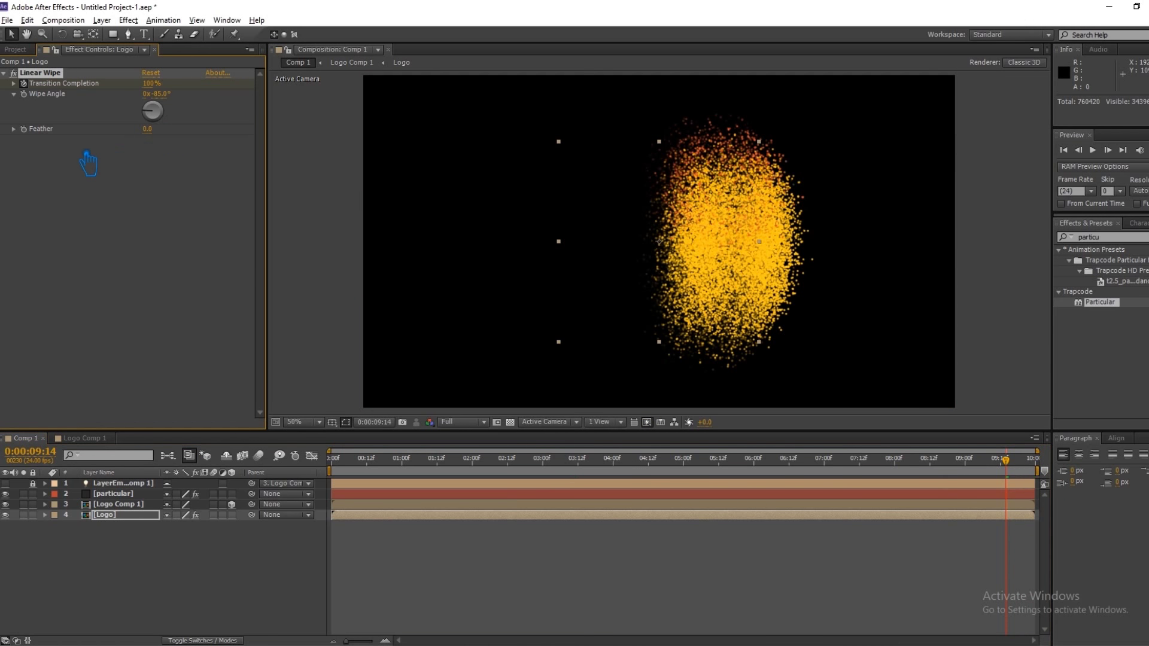
{"action": "key", "text": "ctrl+z"}
{"action": "mouse_move", "coordinate": [166, 100]}
{"action": "left_mouse_down"}
{"action": "mouse_move", "coordinate": [131, 111]}
{"action": "mouse_move", "coordinate": [187, 110]}
{"action": "left_mouse_up"}
- With the current time at 0:00:09:13, set the Particular emitter's Velocity to 20 on the particular layer
{"action": "left_click_drag", "start_coordinate": [1021, 474], "coordinate": [494, 518]}
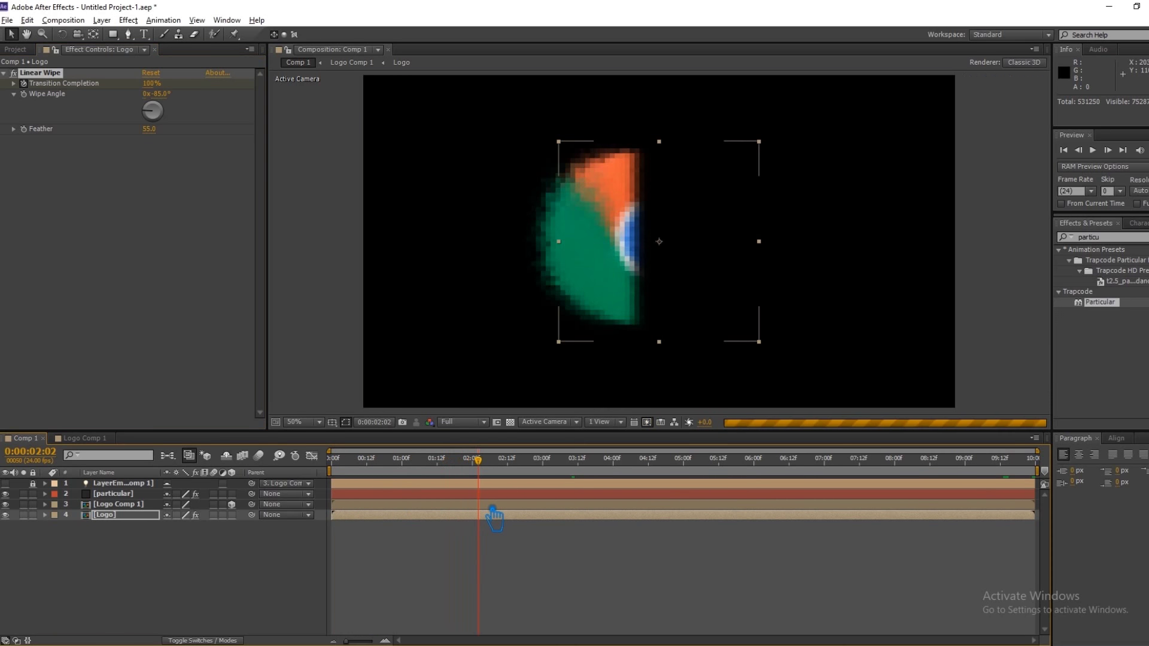
{"action": "left_click_drag", "start_coordinate": [491, 475], "coordinate": [1015, 513]}
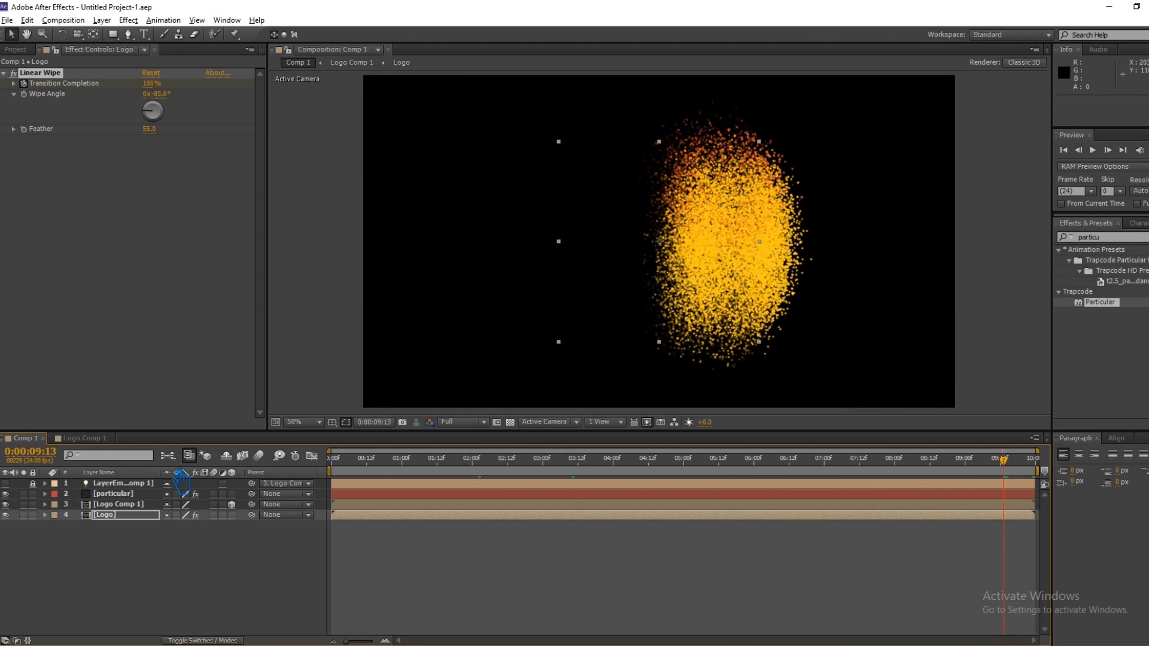
{"action": "left_click", "coordinate": [126, 494]}
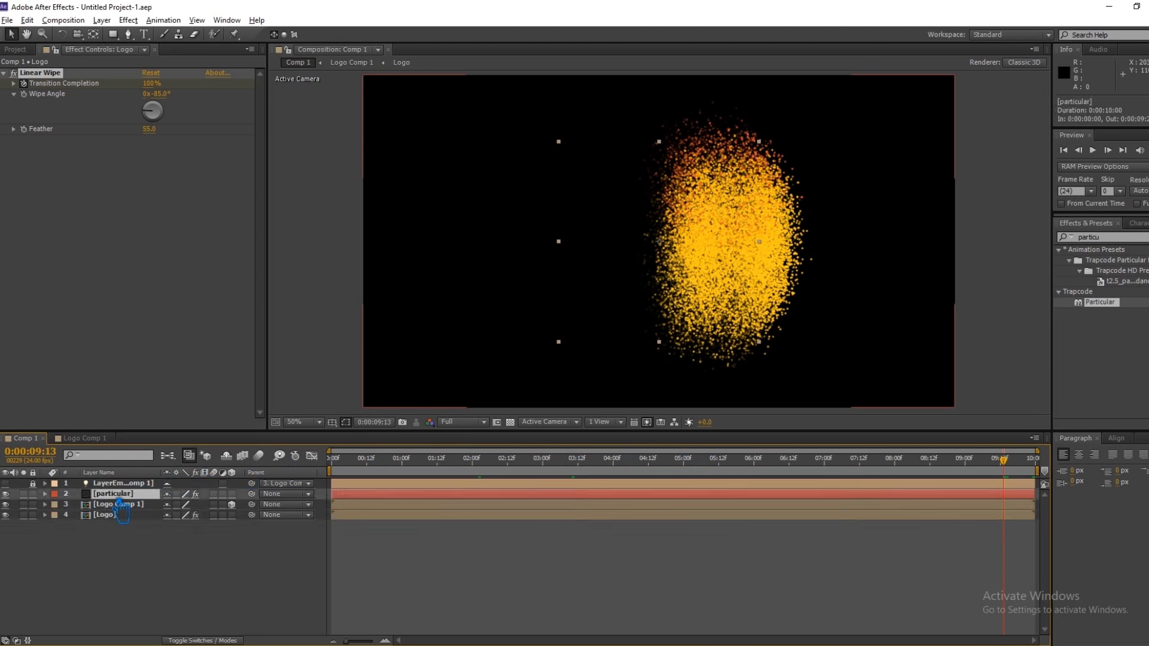
{"action": "left_click", "coordinate": [45, 494]}
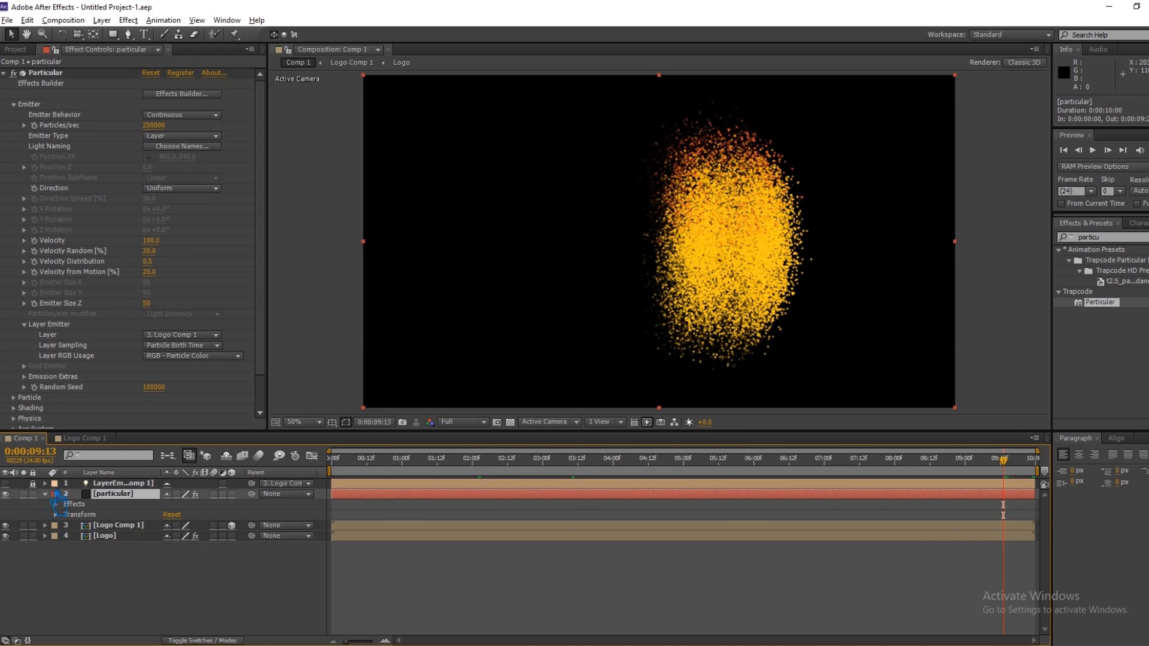
{"action": "mouse_move", "coordinate": [163, 246]}
{"action": "left_mouse_down"}
{"action": "mouse_move", "coordinate": [128, 248]}
{"action": "mouse_move", "coordinate": [161, 249]}
{"action": "left_mouse_up"}
{"action": "left_click", "coordinate": [162, 249]}
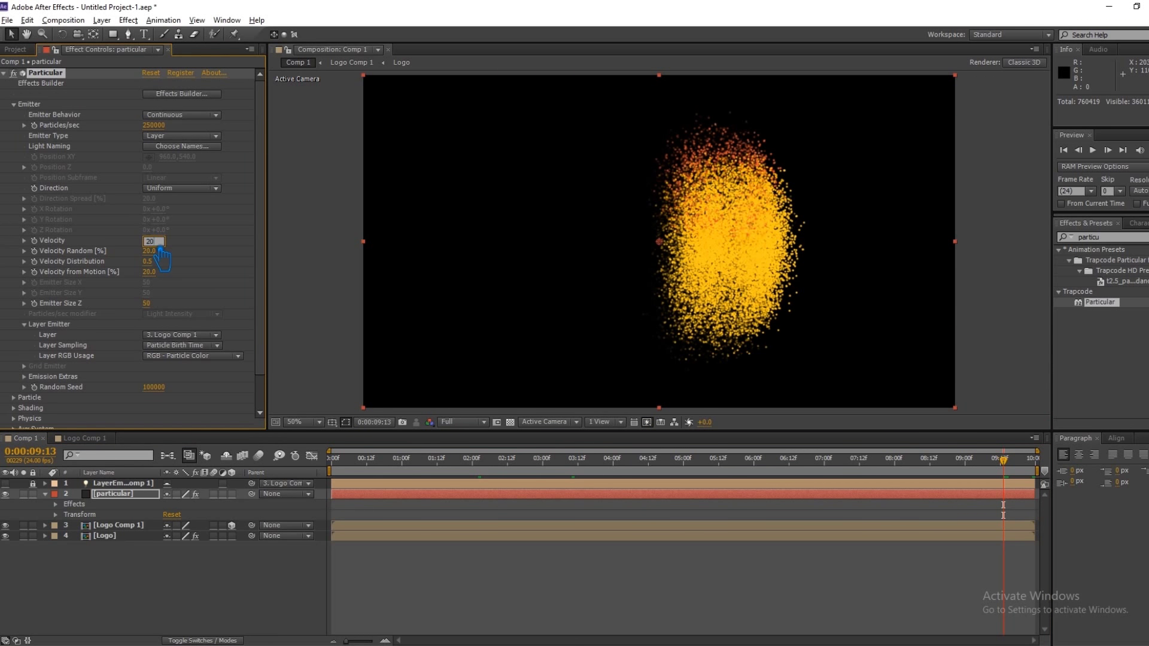
{"action": "type", "text": "20"}
{"action": "key", "text": "Return"}
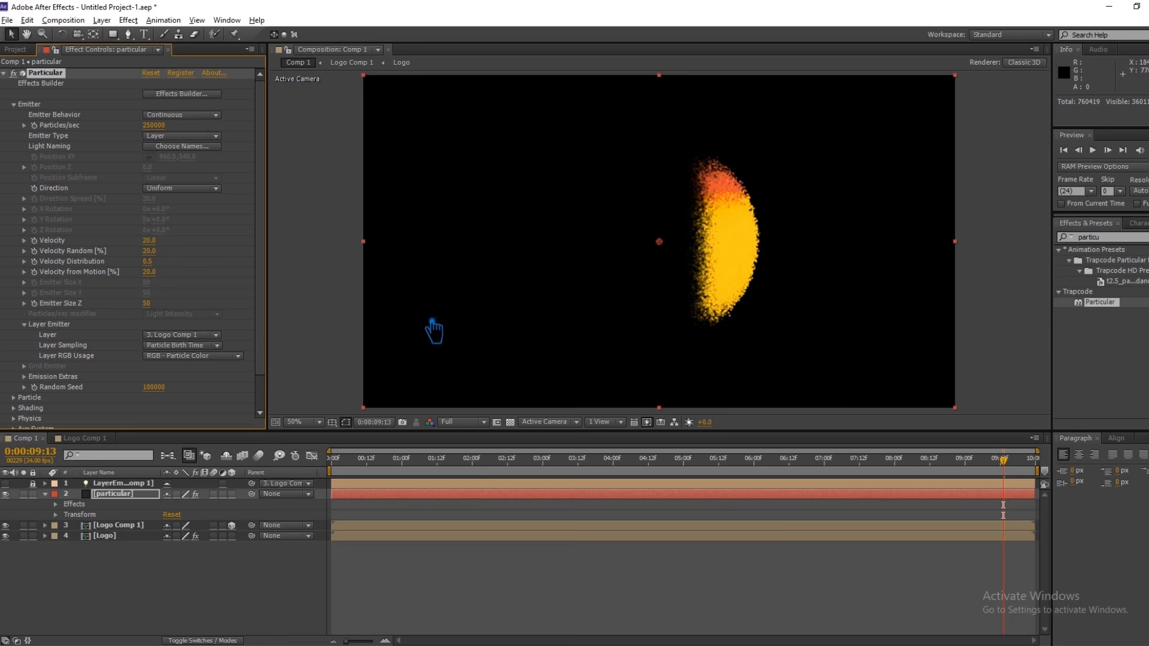
- At 0:00:02:09, set the Particular emitter's Velocity to 250 on the particular layer
{"action": "left_click_drag", "start_coordinate": [1017, 477], "coordinate": [513, 477]}
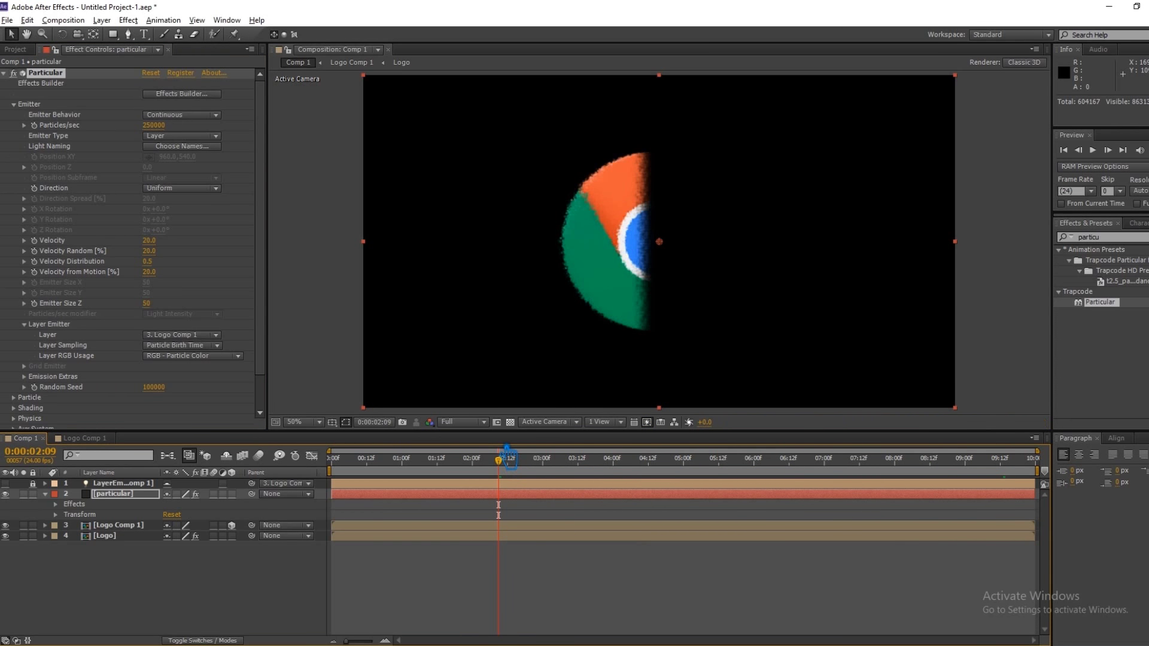
{"action": "left_click", "coordinate": [150, 241]}
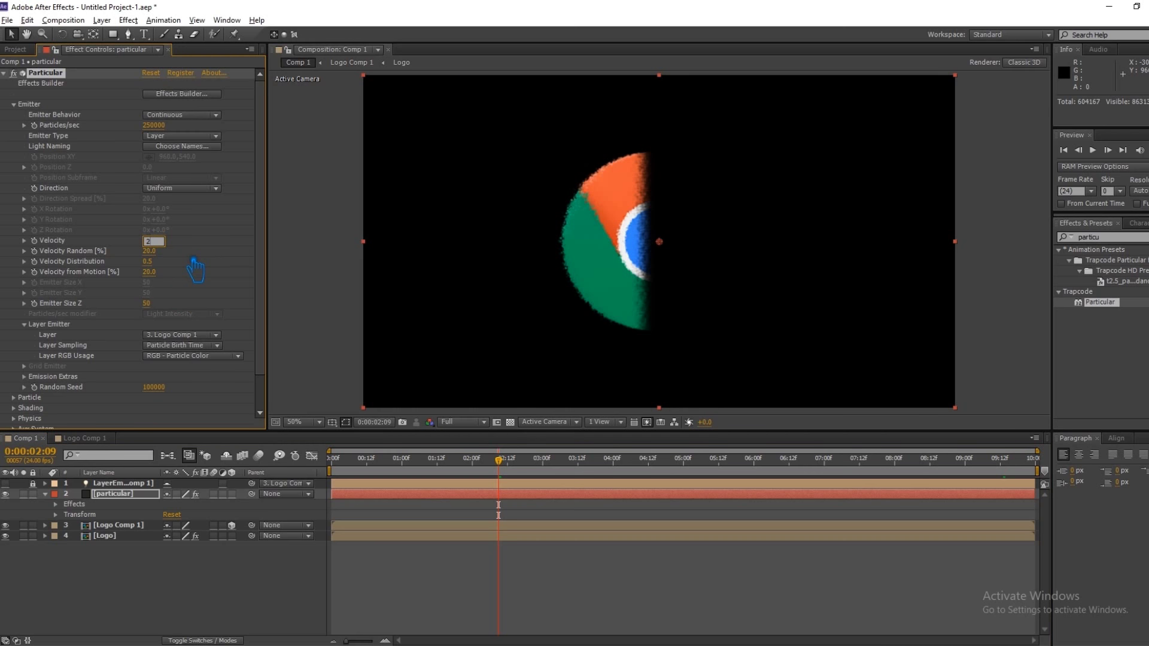
{"action": "key", "text": "Return"}
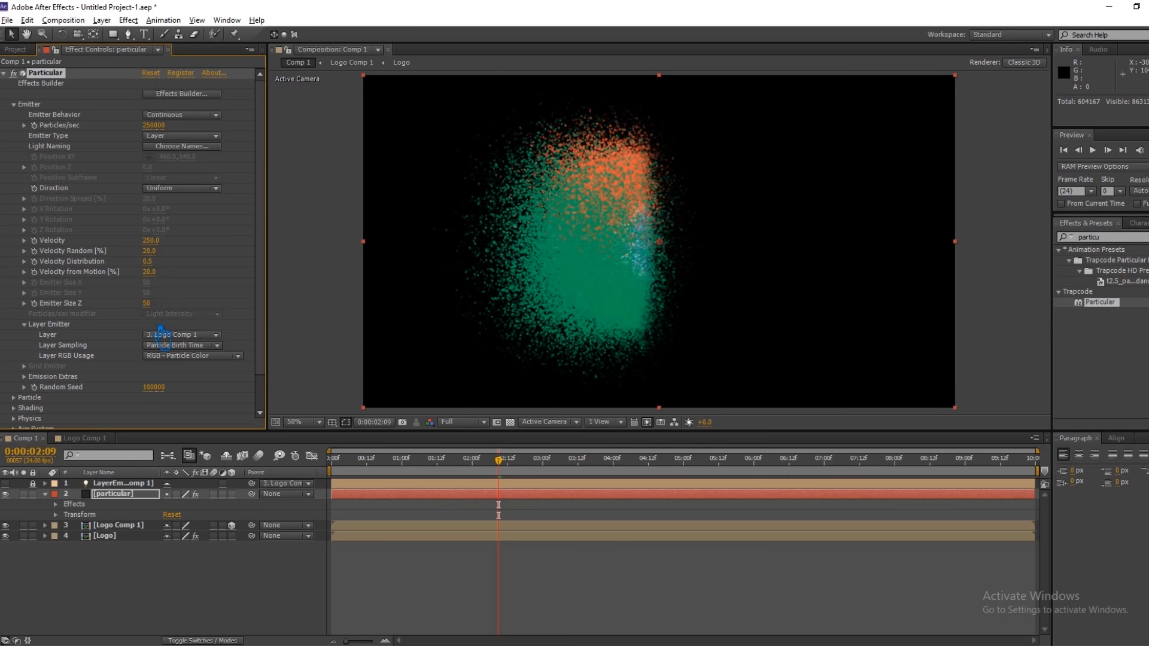
- Set the Particular emitter's Emitter Size Z to 10 and save the project
{"action": "scroll", "coordinate": [131, 350], "scroll_direction": "down", "scroll_amount": 2}
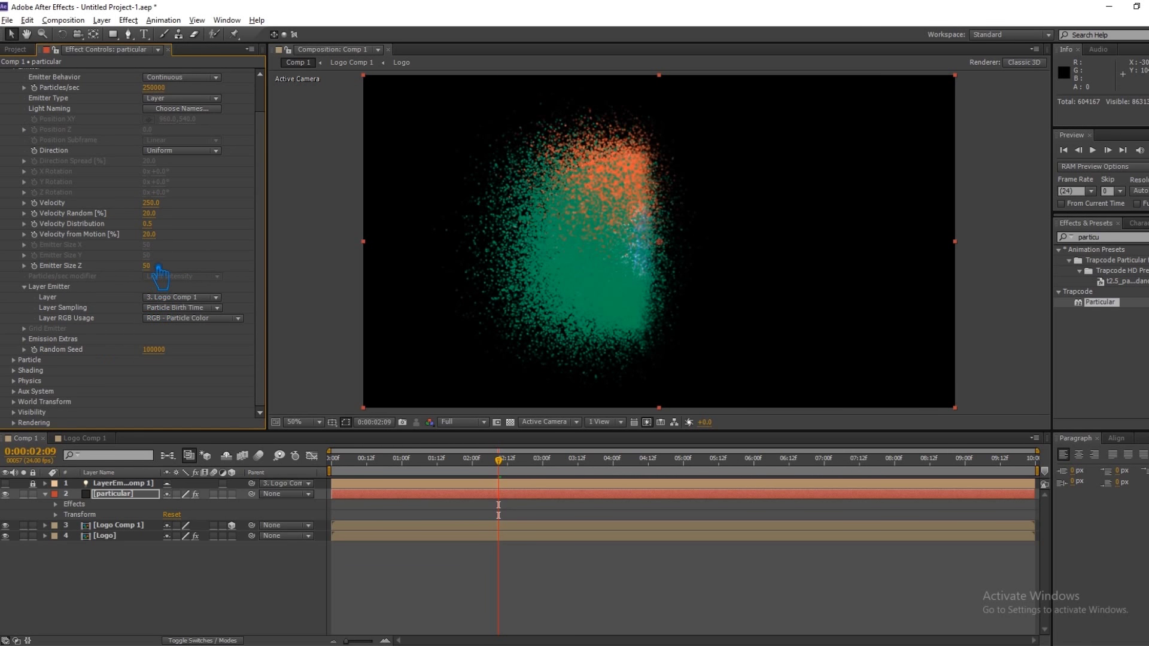
{"action": "left_click_drag", "start_coordinate": [154, 276], "coordinate": [149, 277]}
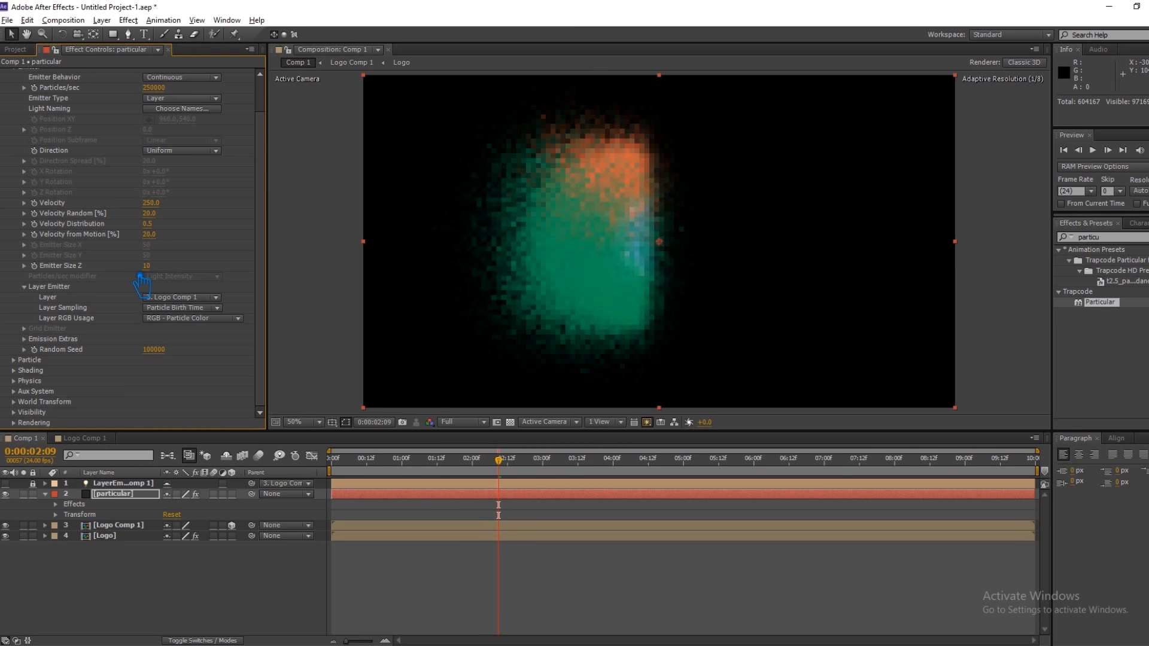
{"action": "key", "text": "ctrl+s"}
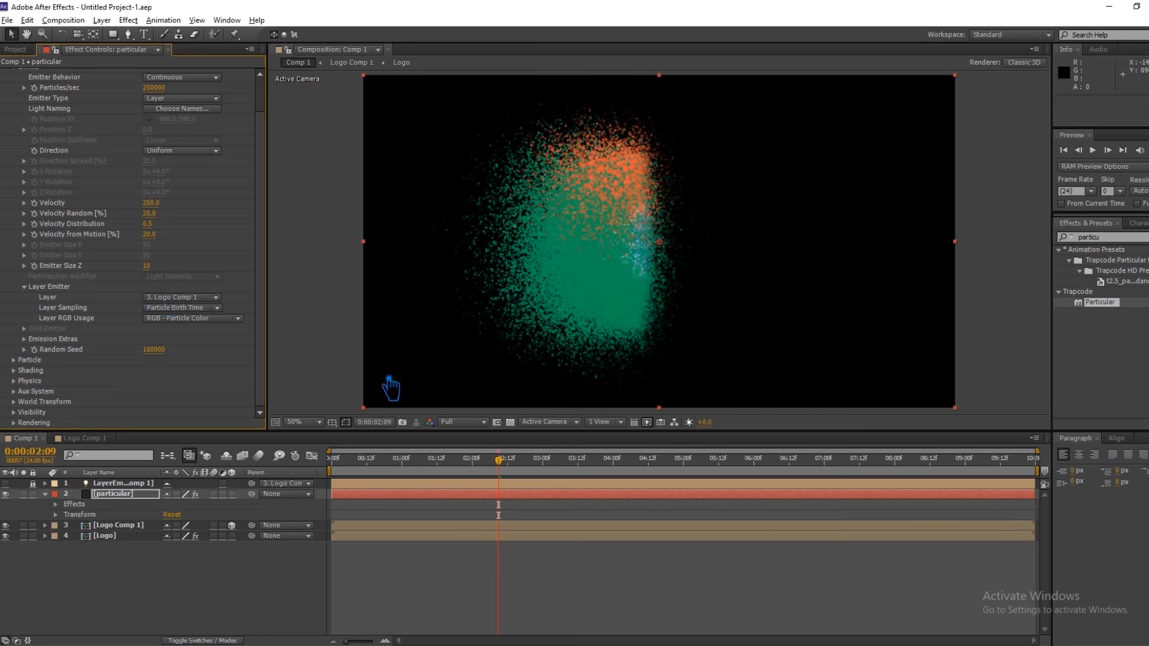
- Check the dispersion near the end of the composition, and at 0:00:06:06 set Particular's Particles/sec to 150000
{"action": "left_click_drag", "start_coordinate": [499, 478], "coordinate": [1031, 507]}
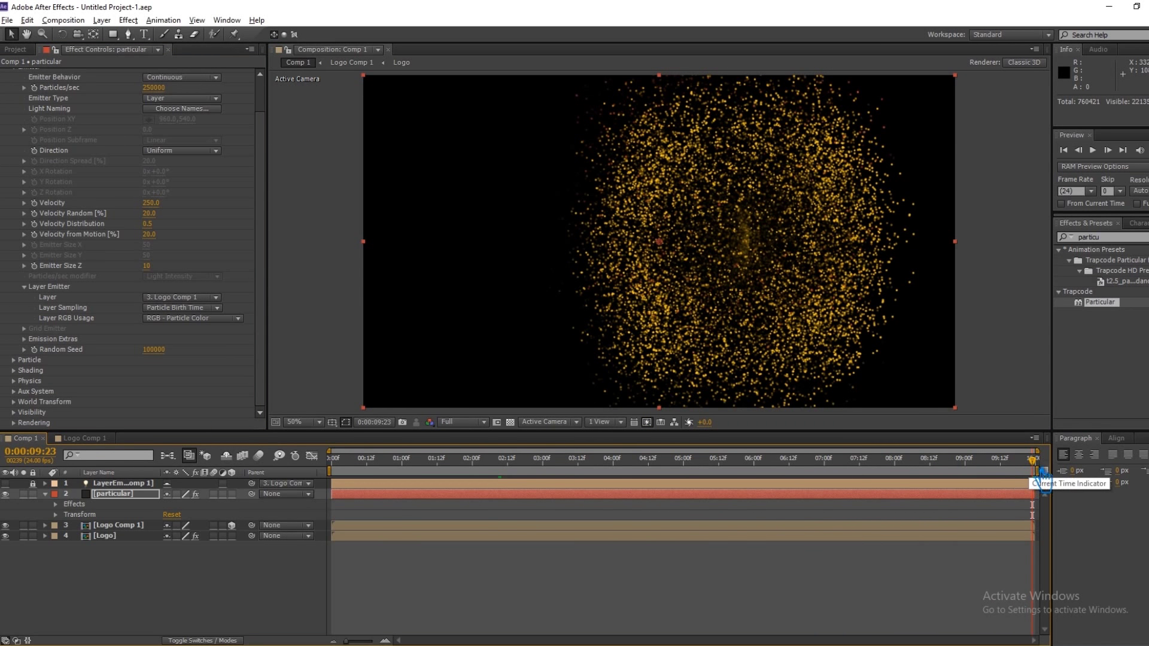
{"action": "left_click_drag", "start_coordinate": [1035, 472], "coordinate": [784, 530]}
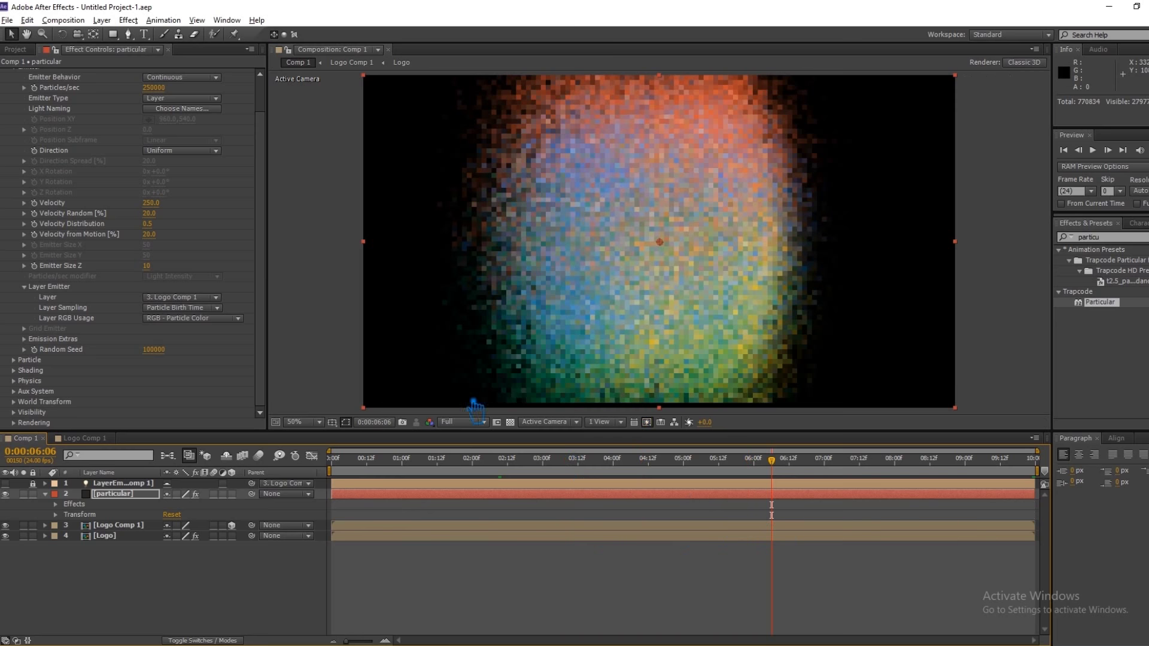
{"action": "left_click", "coordinate": [161, 88]}
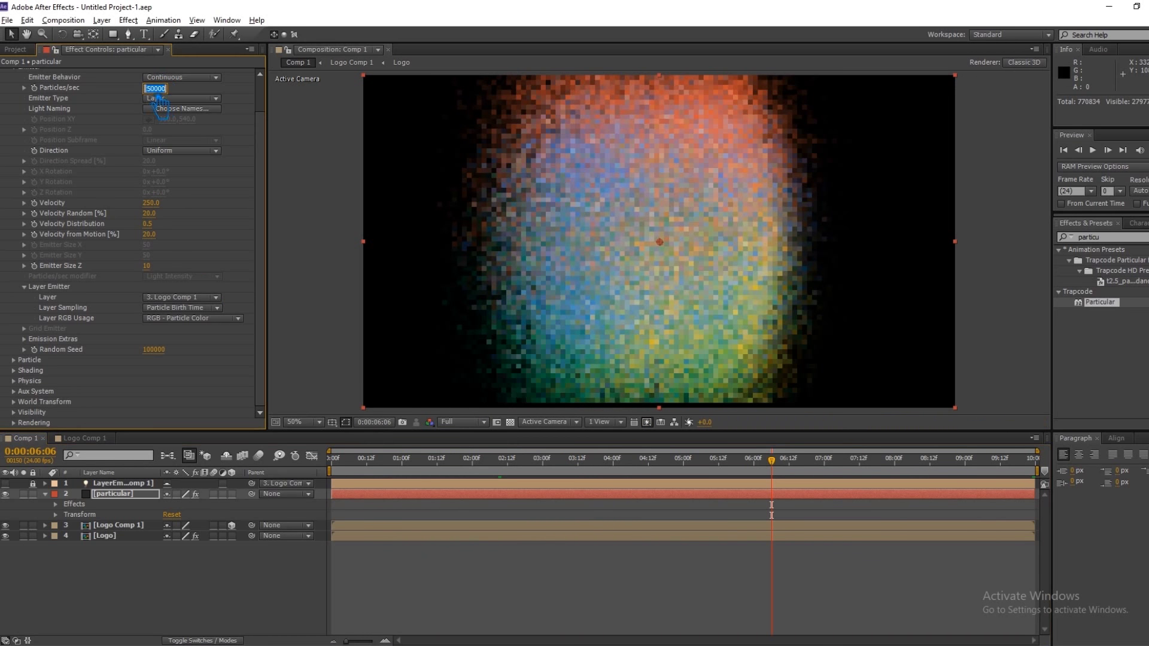
{"action": "type", "text": "15"}
{"action": "type", "text": "000"}
{"action": "type", "text": "0"}
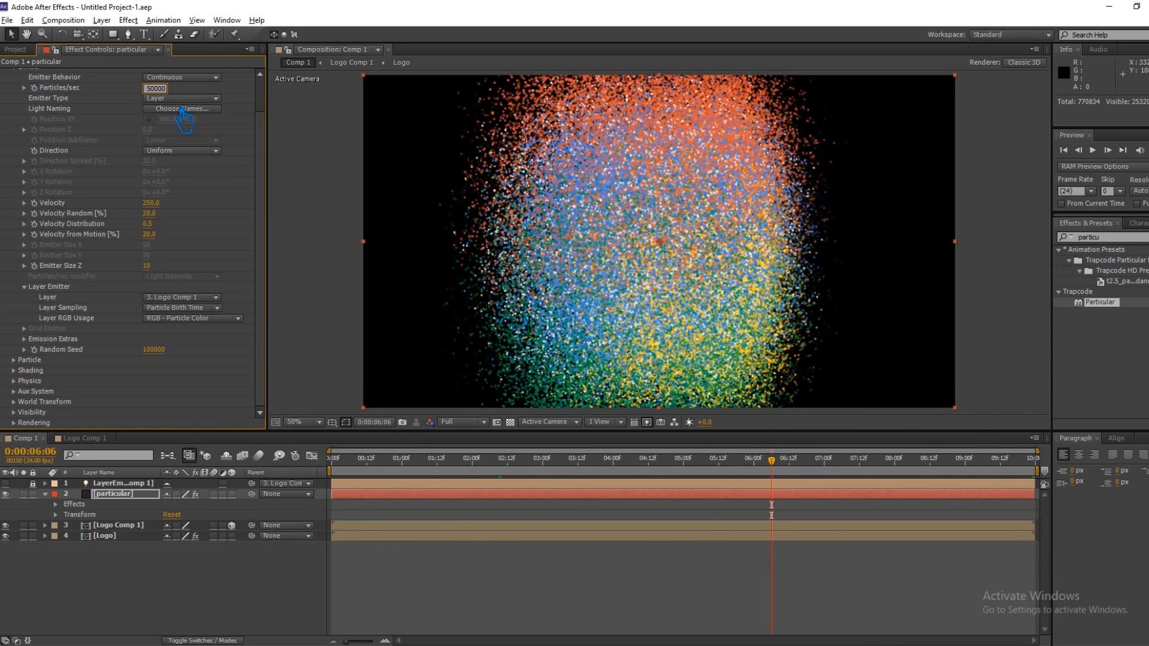
{"action": "key", "text": "Return"}
- Set Particular's particle Life to 0.5 sec and Life Random to 100%, and save the project
{"action": "left_click_drag", "start_coordinate": [772, 487], "coordinate": [475, 513]}
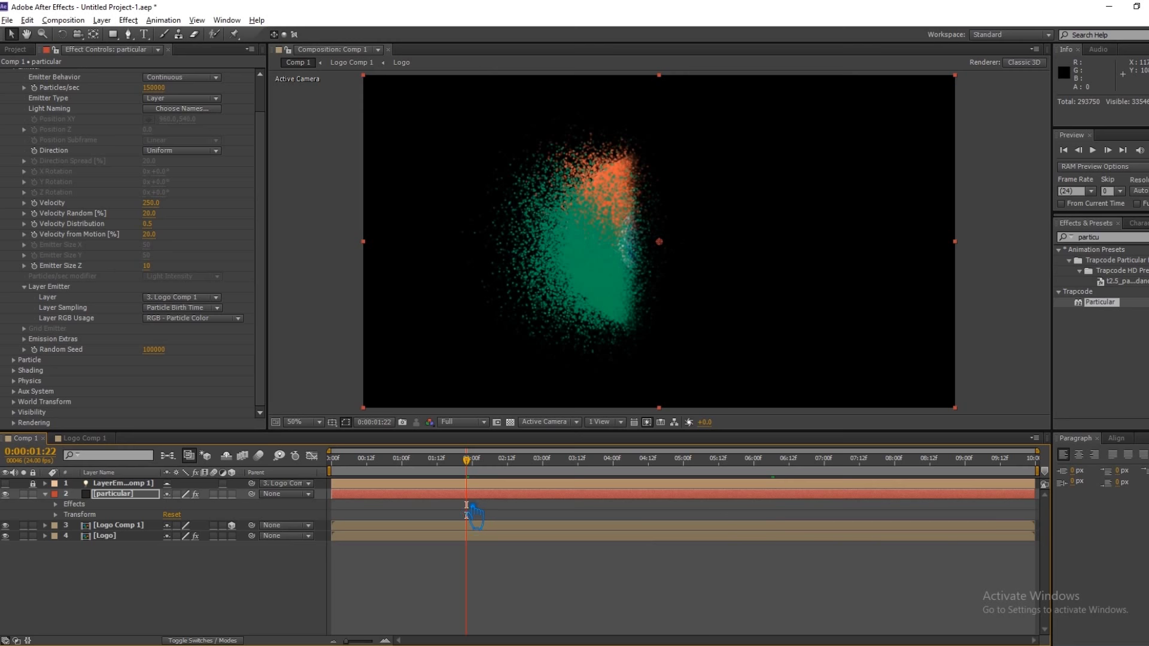
{"action": "left_click_drag", "start_coordinate": [472, 482], "coordinate": [513, 514]}
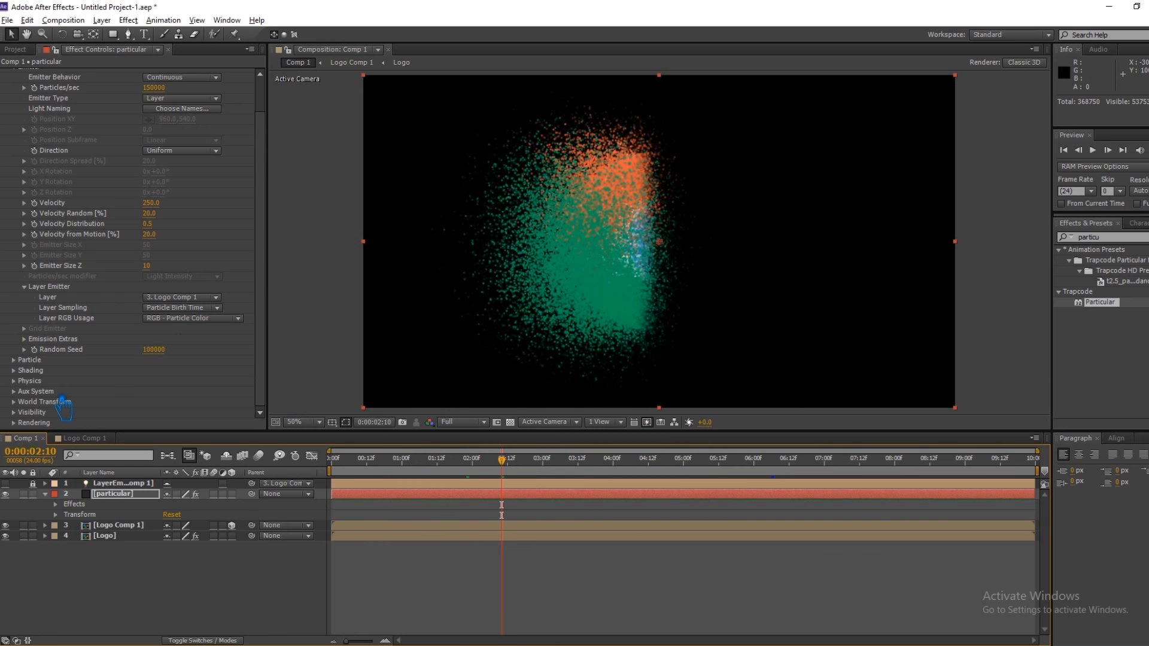
{"action": "left_click", "coordinate": [24, 360]}
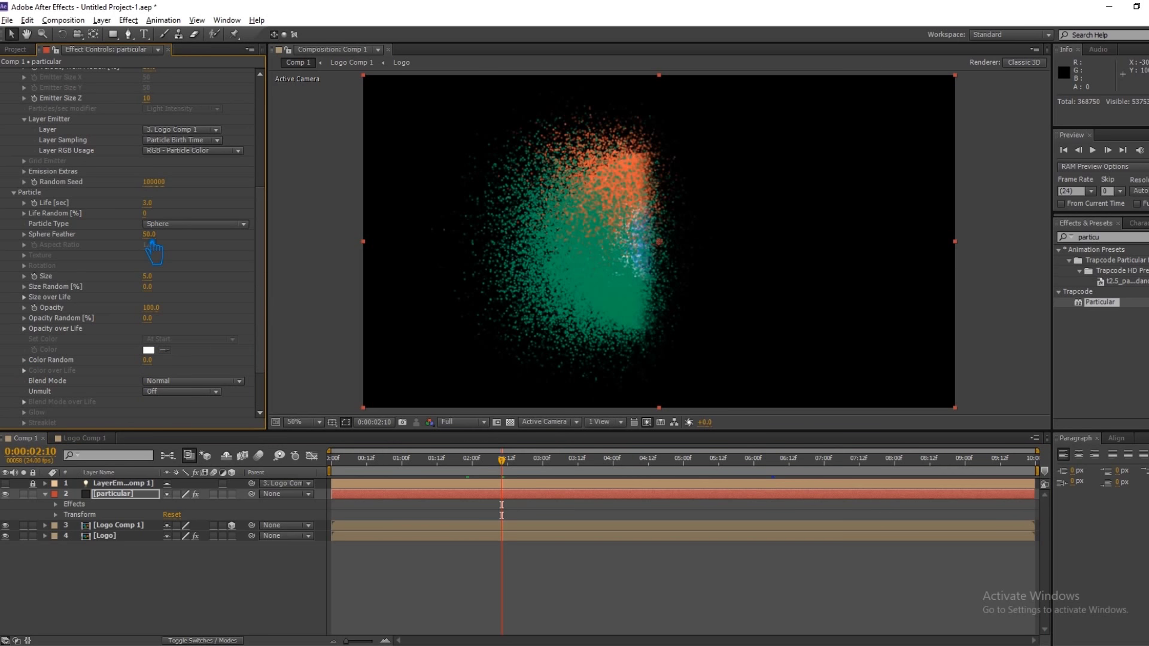
{"action": "left_click_drag", "start_coordinate": [161, 213], "coordinate": [153, 214]}
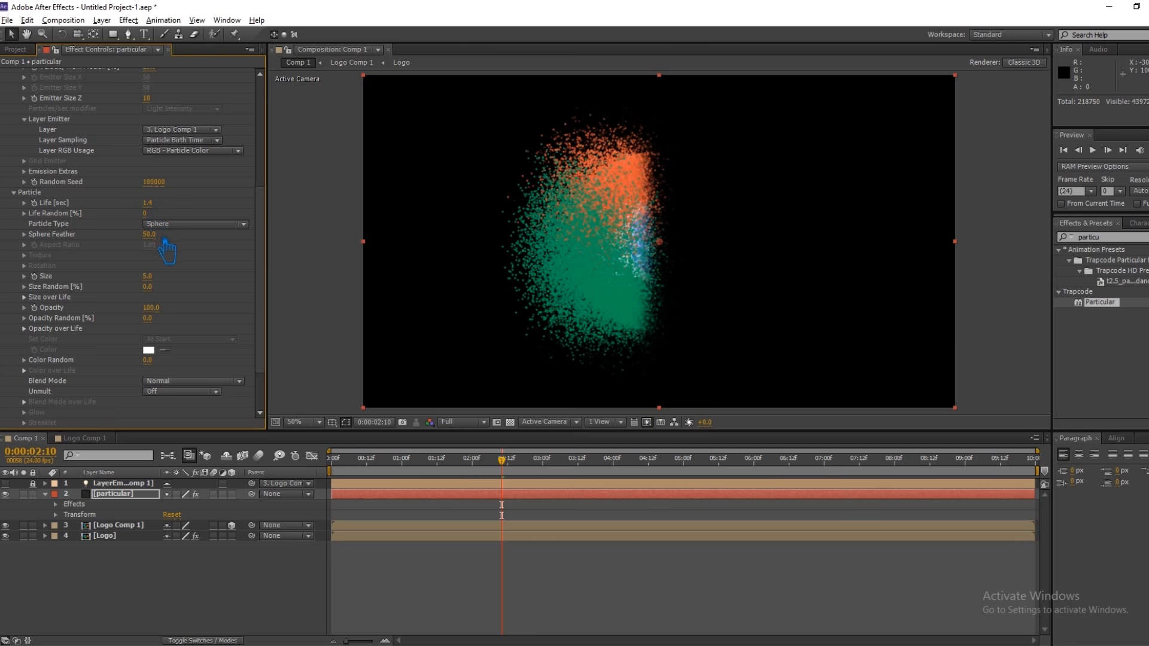
{"action": "left_click_drag", "start_coordinate": [515, 477], "coordinate": [1058, 493]}
{"action": "left_click_drag", "start_coordinate": [160, 205], "coordinate": [146, 218]}
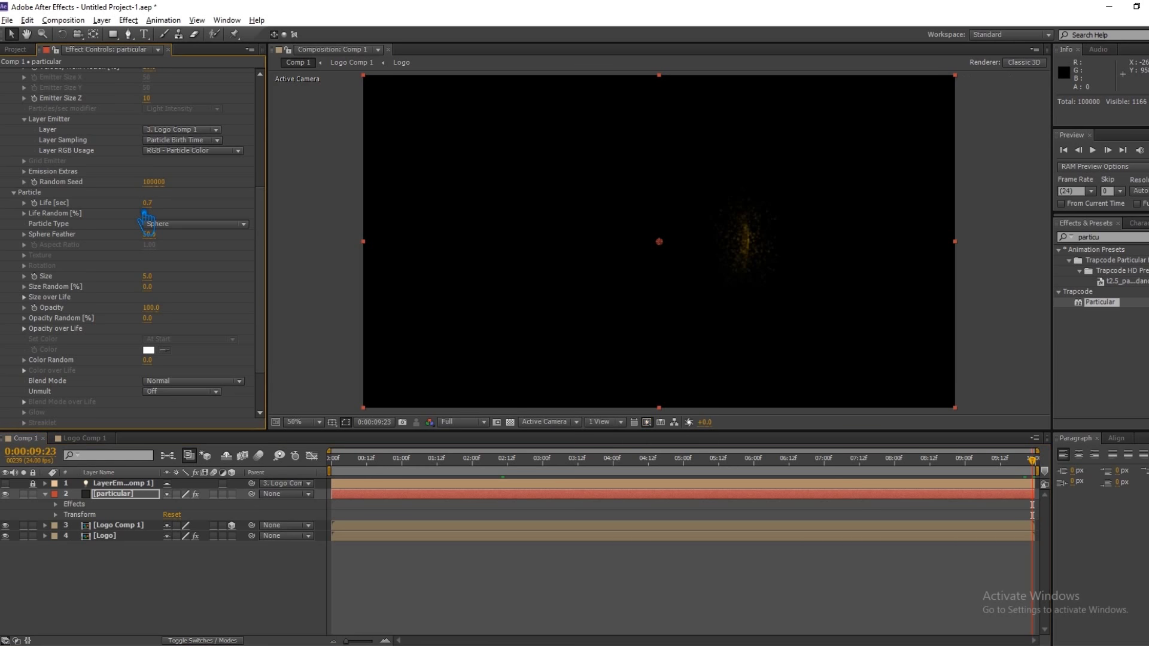
{"action": "left_click", "coordinate": [147, 204]}
{"action": "type", "text": ".5"}
{"action": "key", "text": "Return"}
{"action": "left_click_drag", "start_coordinate": [154, 220], "coordinate": [199, 231]}
{"action": "key", "text": "ctrl+s"}
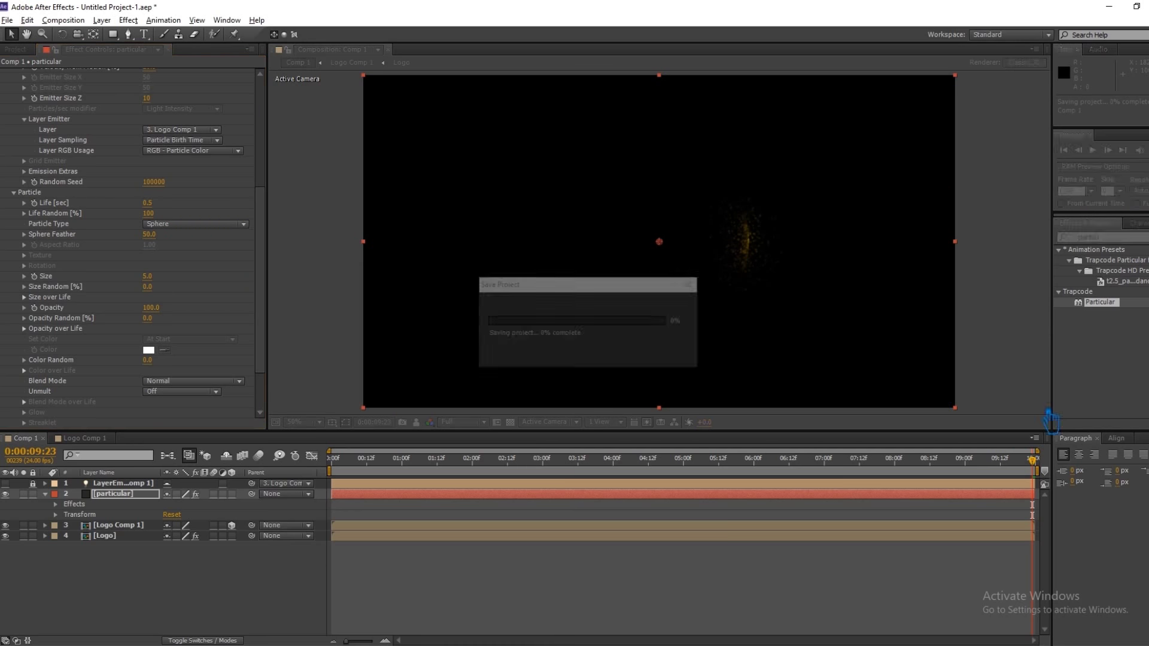
- At 0:00:00:00, set the Logo layer's Linear Wipe to a Wipe Angle of -77° and a Feather of 12, and save the project
{"action": "left_click", "coordinate": [1014, 461]}
{"action": "left_click_drag", "start_coordinate": [1005, 490], "coordinate": [336, 513]}
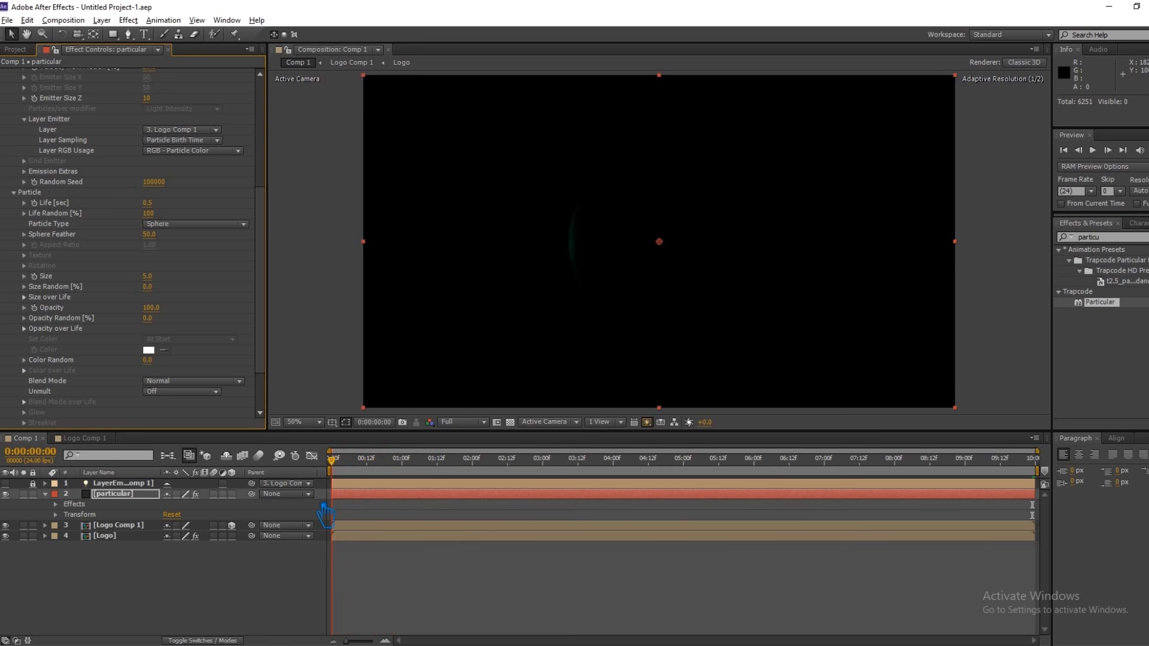
{"action": "left_click", "coordinate": [108, 526]}
{"action": "left_click", "coordinate": [107, 536]}
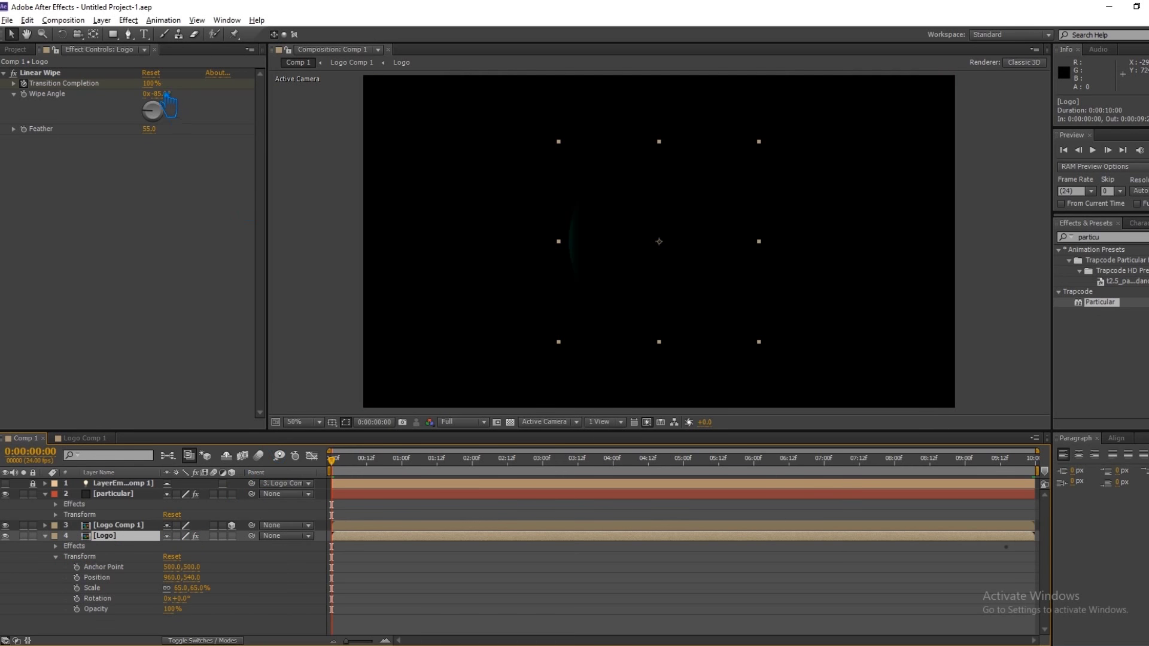
{"action": "mouse_move", "coordinate": [162, 95]}
{"action": "left_mouse_down"}
{"action": "mouse_move", "coordinate": [152, 91]}
{"action": "mouse_move", "coordinate": [167, 94]}
{"action": "left_mouse_up"}
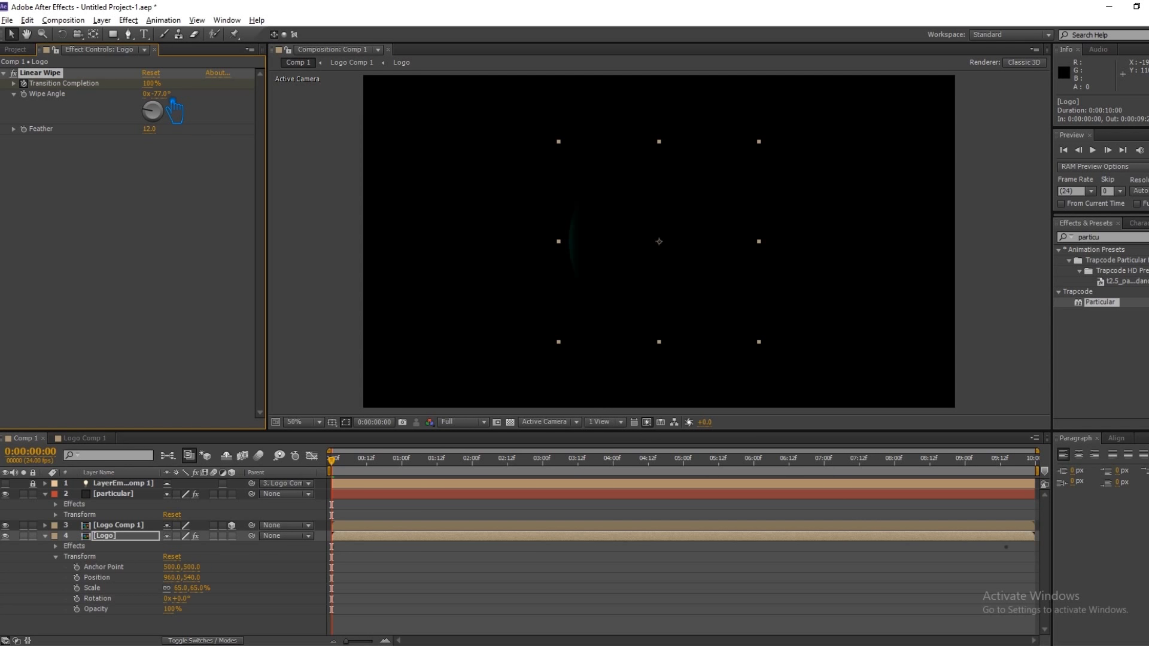
{"action": "left_click", "coordinate": [129, 541]}
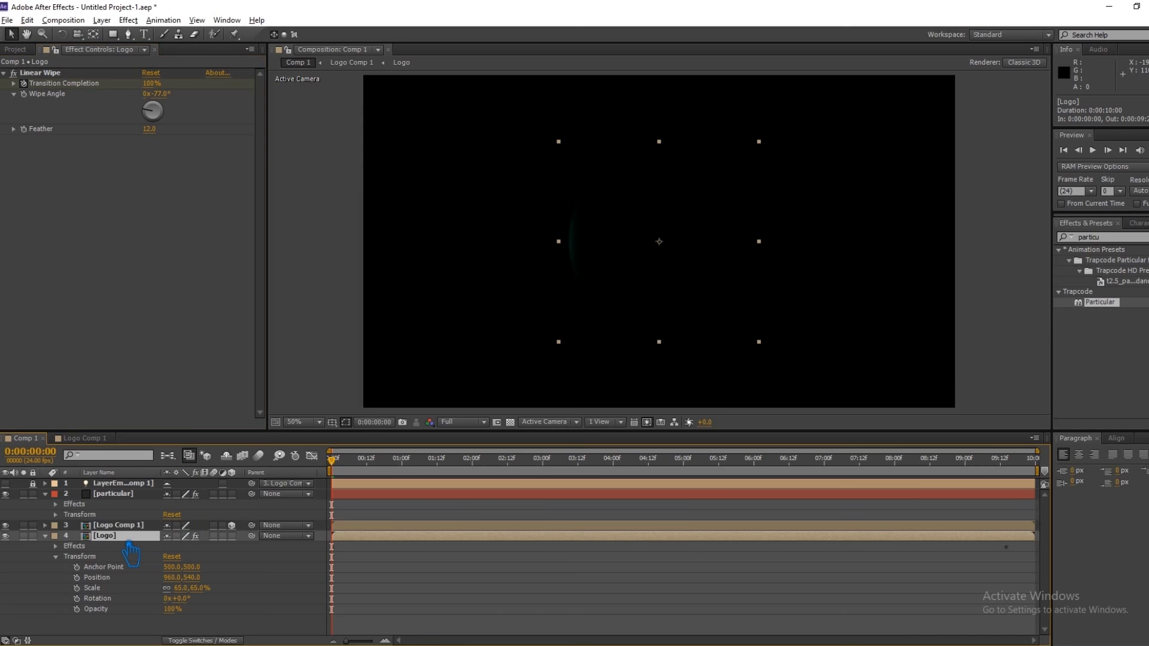
{"action": "key", "text": "ctrl+s"}
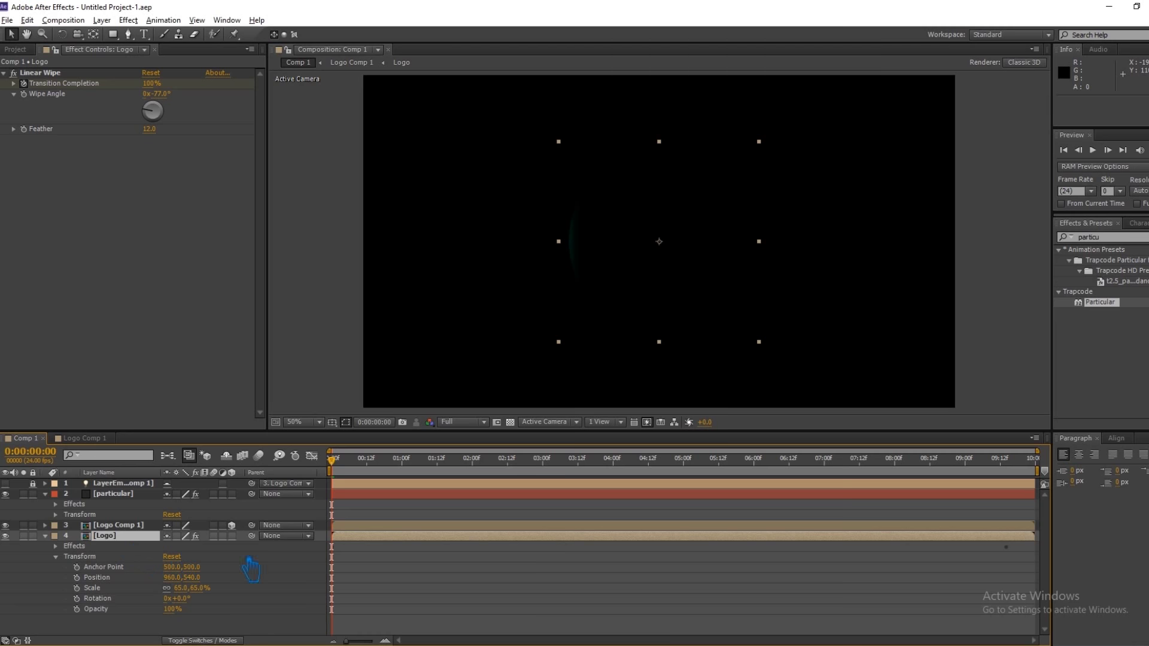
- Preview the particle reveal animation across the full composition
{"action": "left_click_drag", "start_coordinate": [333, 461], "coordinate": [1053, 561]}
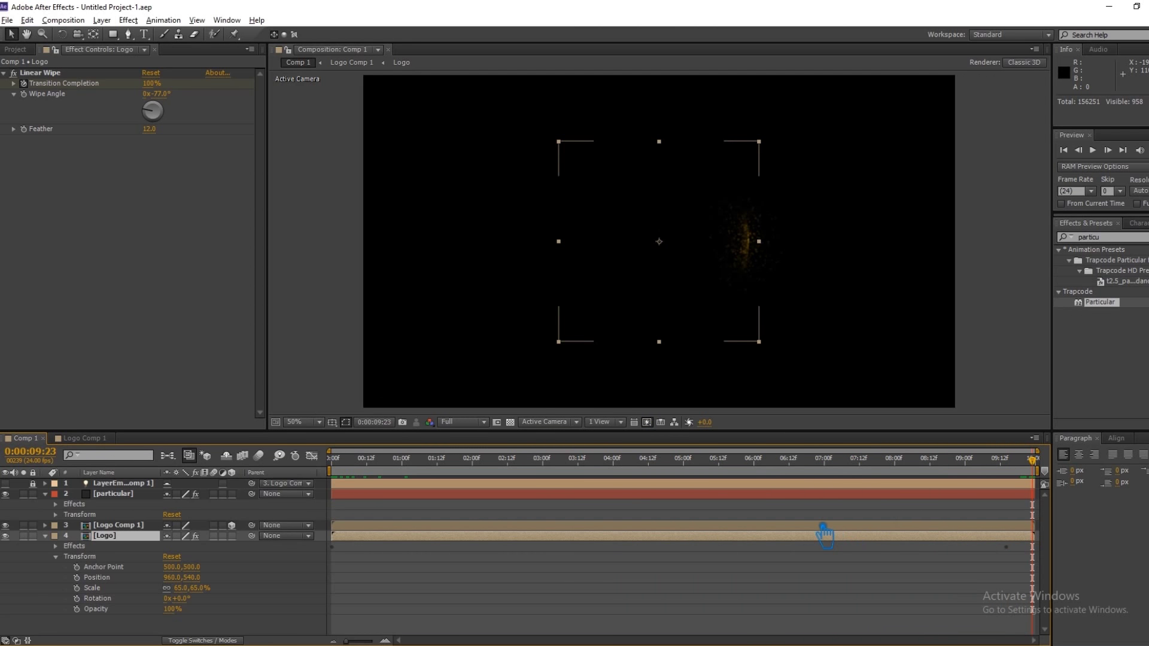
{"action": "left_click", "coordinate": [1092, 150]}
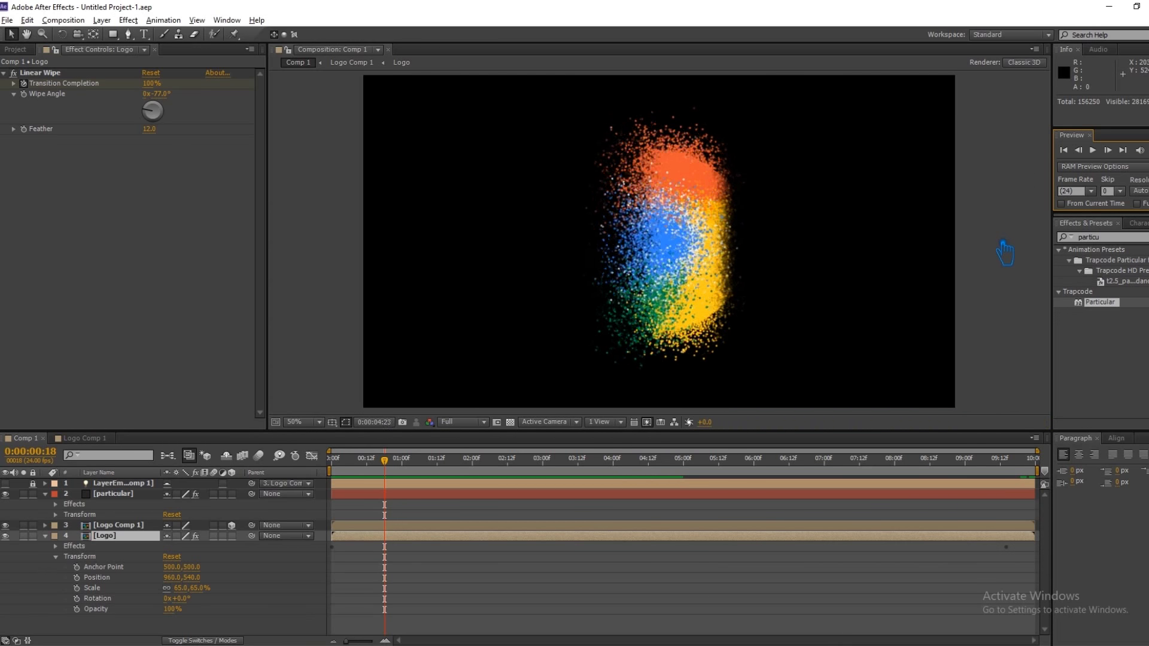
{"action": "key", "text": "space"}
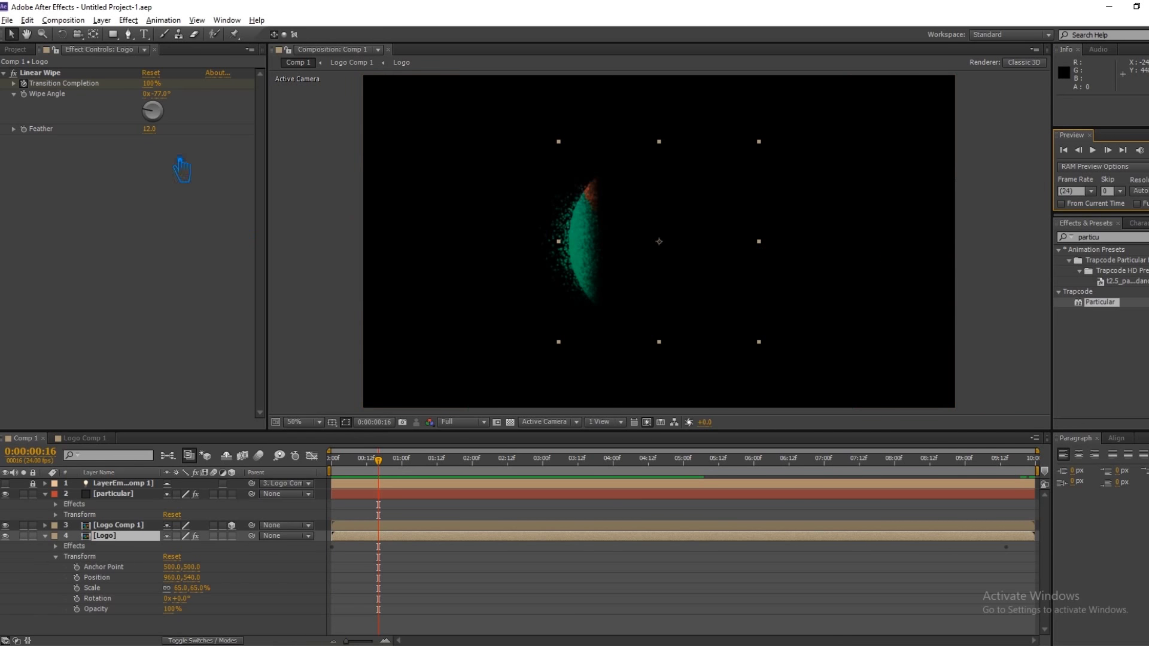
- Set the Wipe Angle of the Logo layer's Linear Wipe to -85° and return to 0:00:00:00
{"action": "left_click_drag", "start_coordinate": [168, 101], "coordinate": [159, 106]}
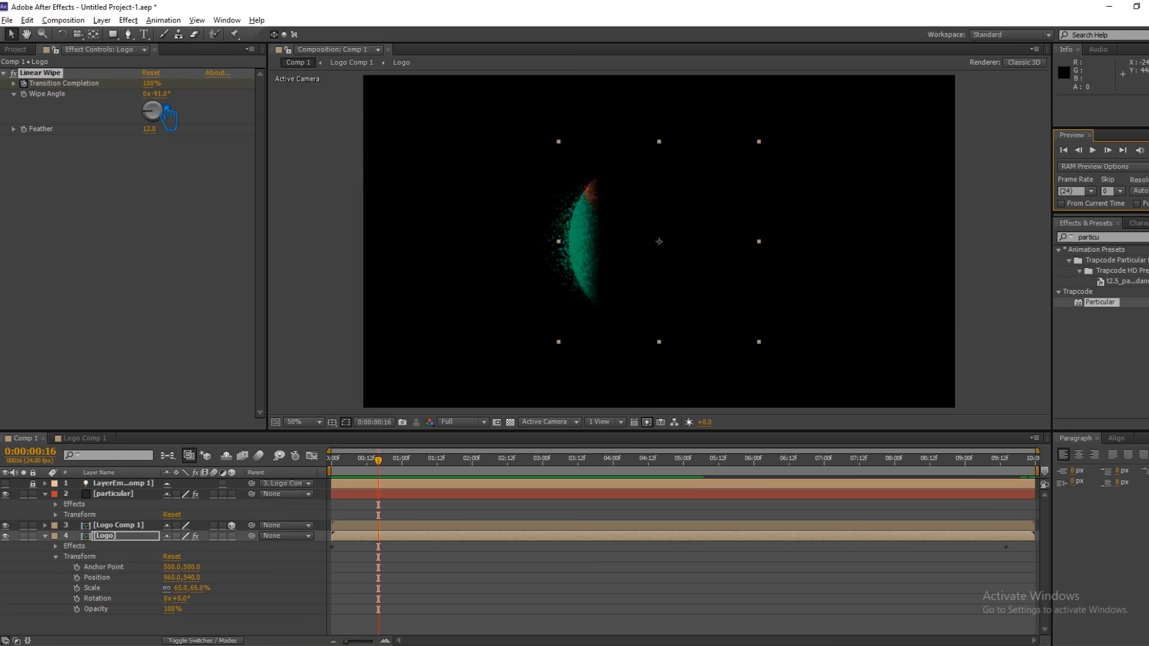
{"action": "left_click", "coordinate": [170, 110]}
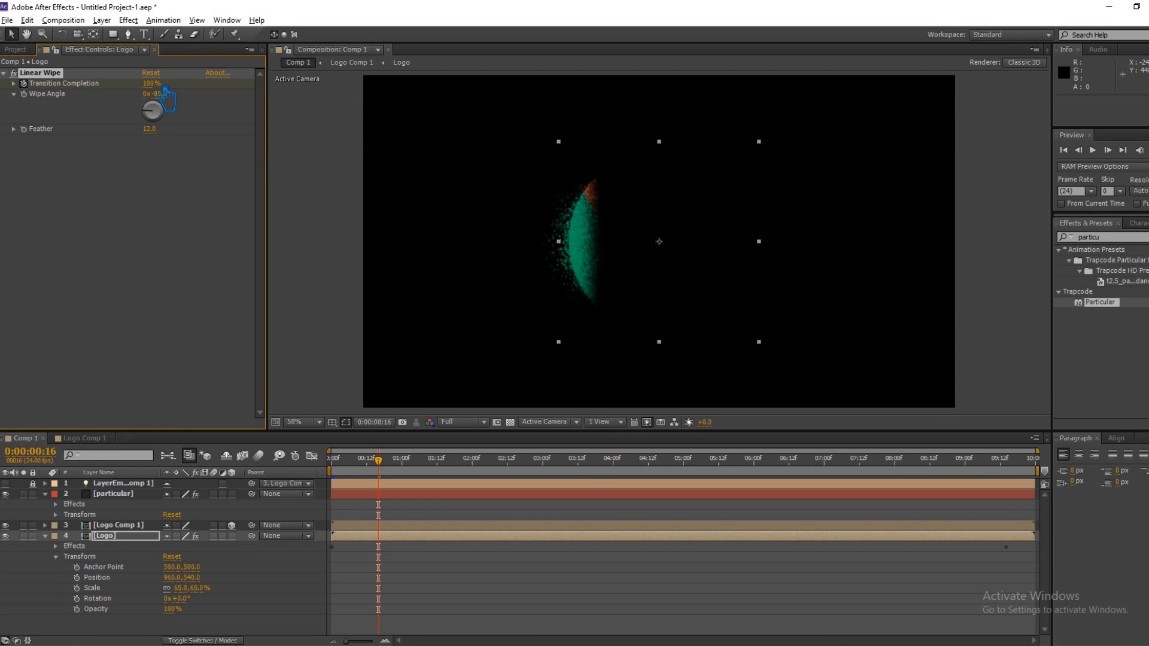
{"action": "left_click_drag", "start_coordinate": [157, 102], "coordinate": [157, 105]}
{"action": "left_click_drag", "start_coordinate": [379, 460], "coordinate": [331, 464]}
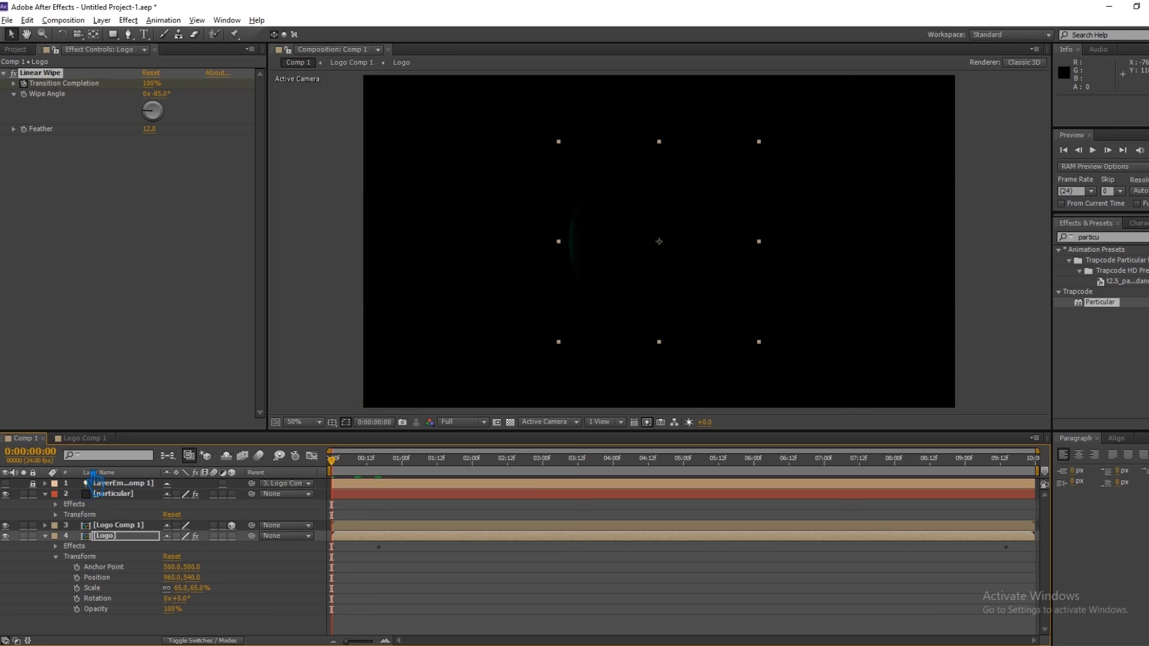
- Check the Particular effect's property groups under the particular layer, collapse them again, and save the project
{"action": "left_click", "coordinate": [56, 504]}
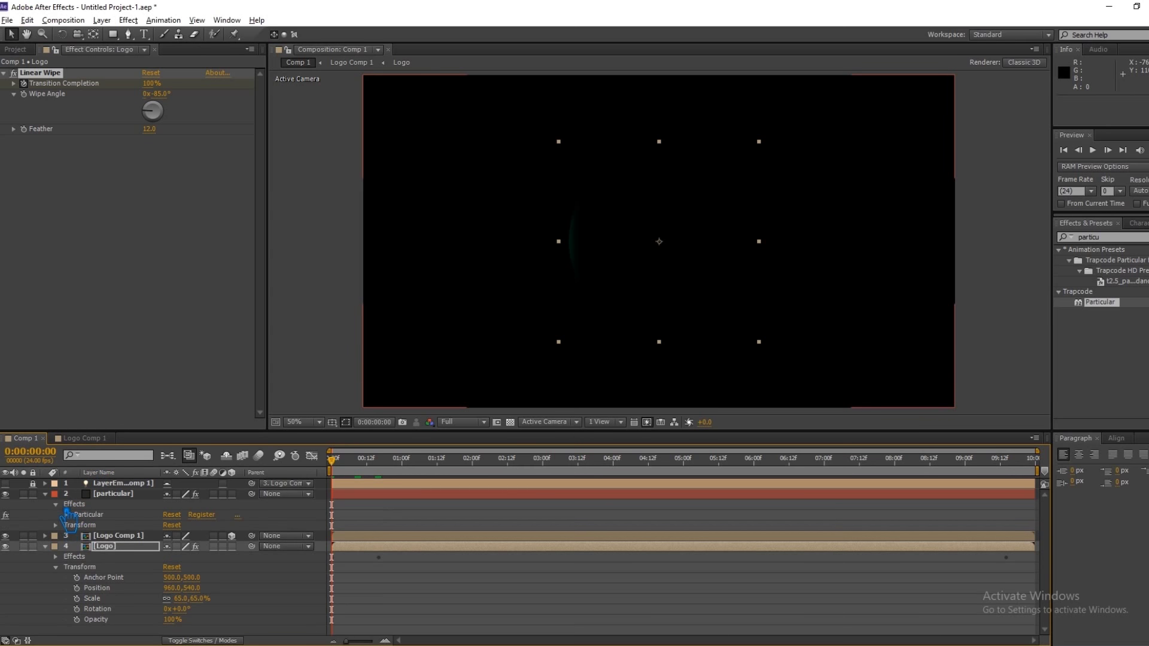
{"action": "left_click", "coordinate": [66, 515]}
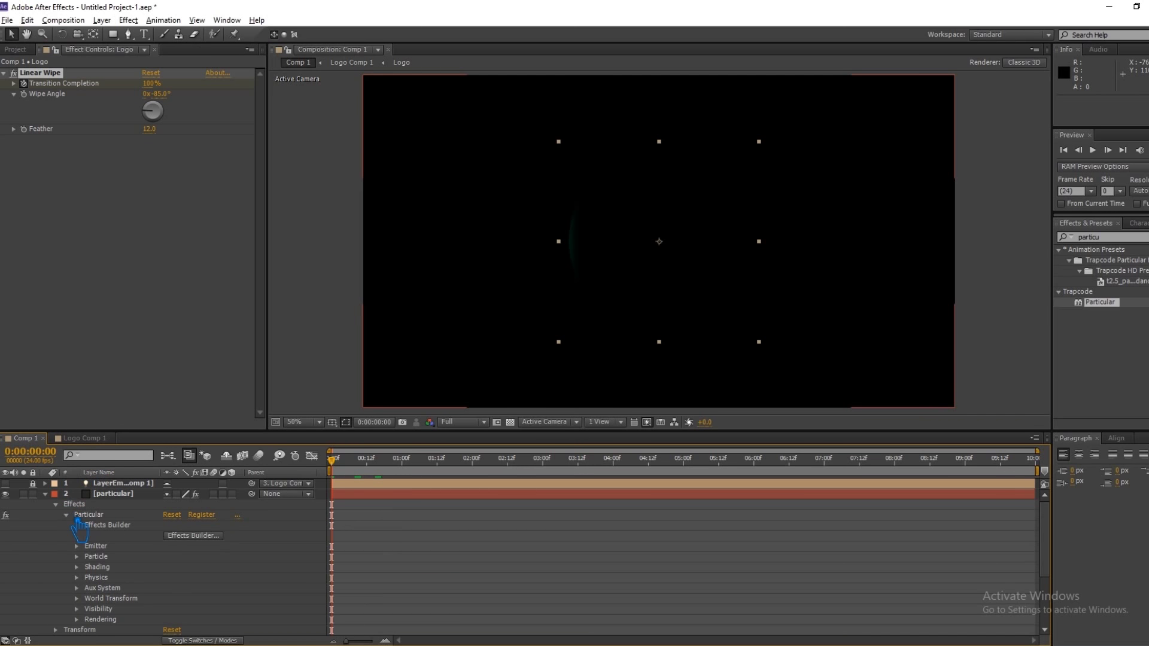
{"action": "left_click", "coordinate": [67, 515]}
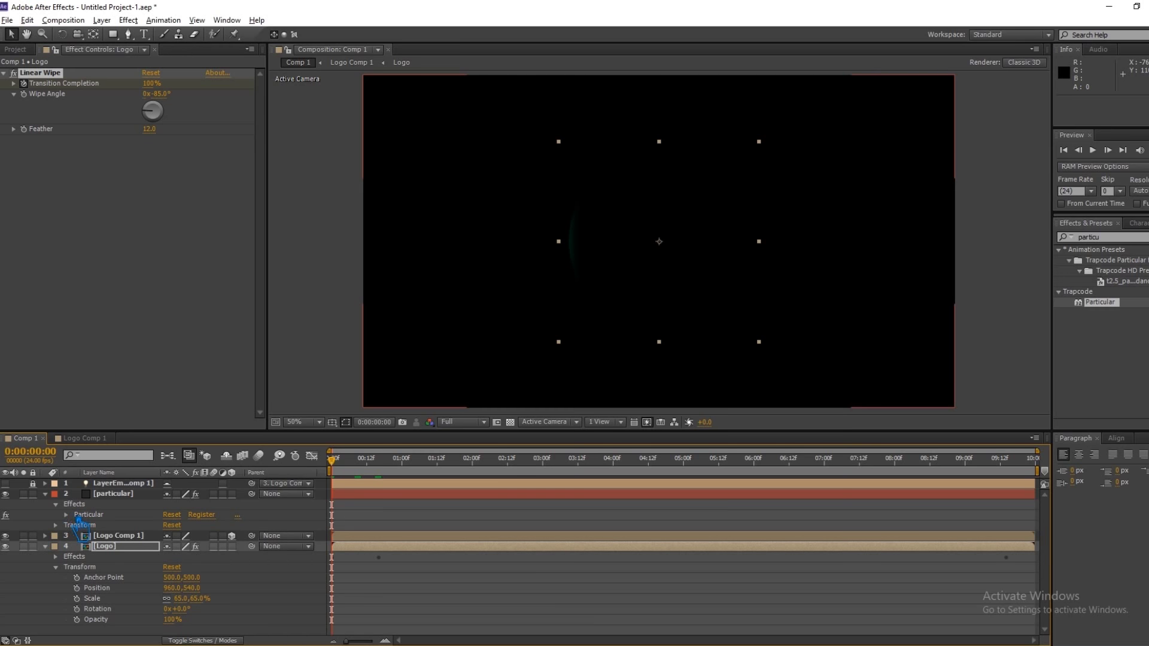
{"action": "left_click", "coordinate": [57, 504]}
{"action": "key", "text": "ctrl+s"}
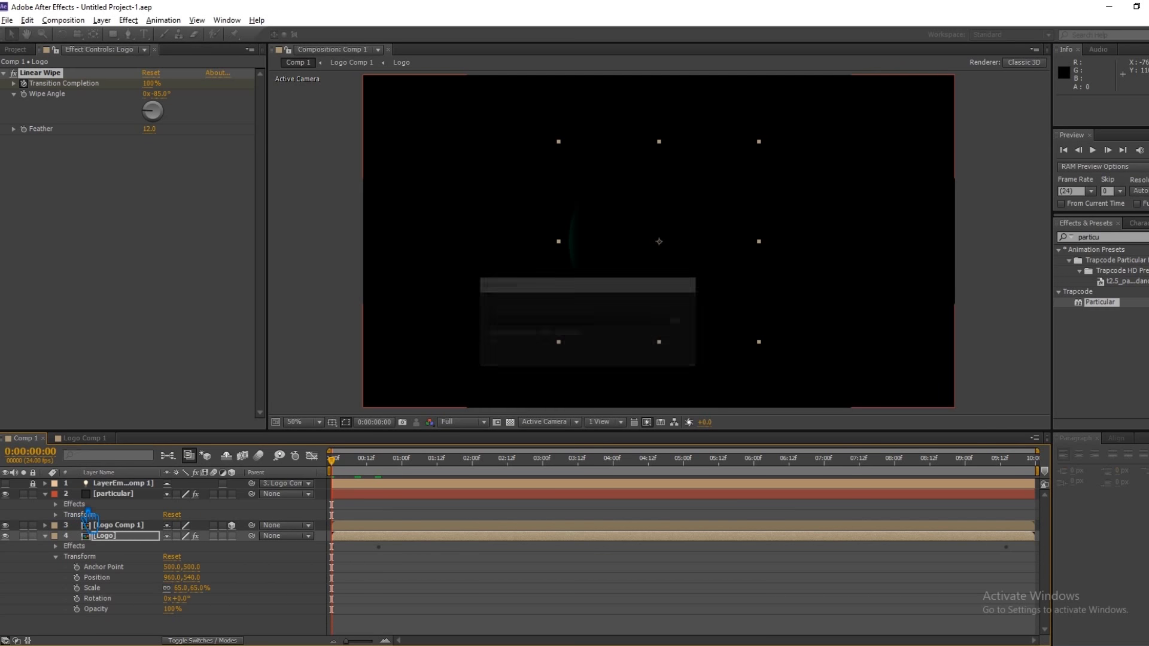
- Move the first Transition Completion keyframe of the Logo layer's Linear Wipe to 0:00:00:18 and return to 0:00:00:00
{"action": "left_click", "coordinate": [124, 526]}
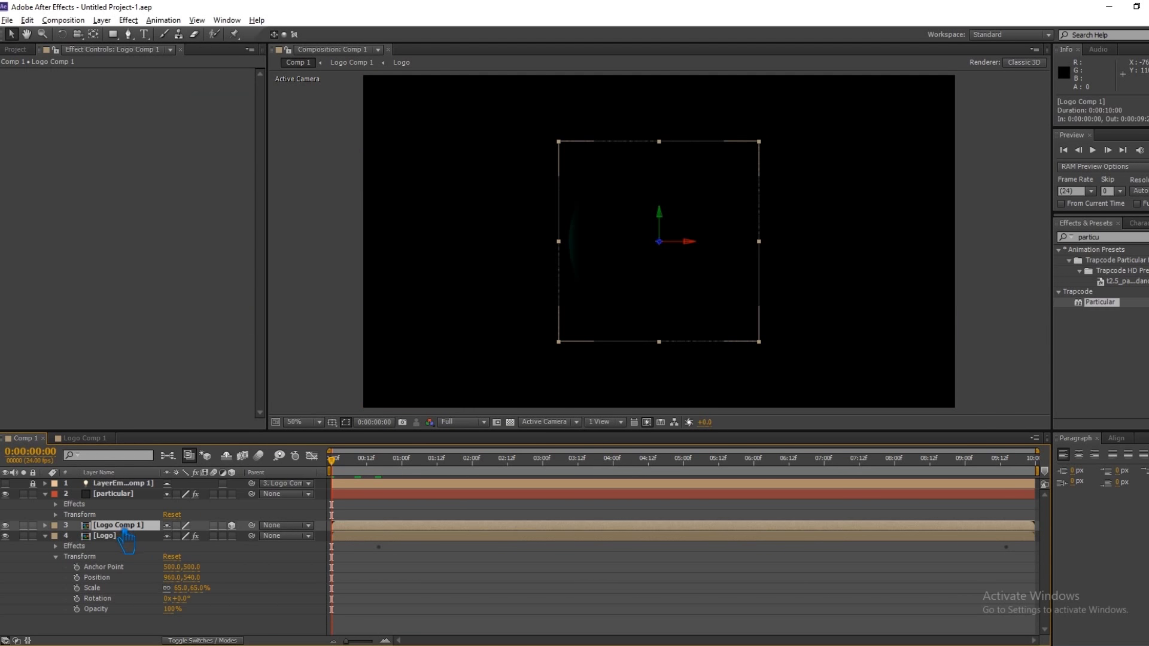
{"action": "left_click_drag", "start_coordinate": [332, 460], "coordinate": [393, 500]}
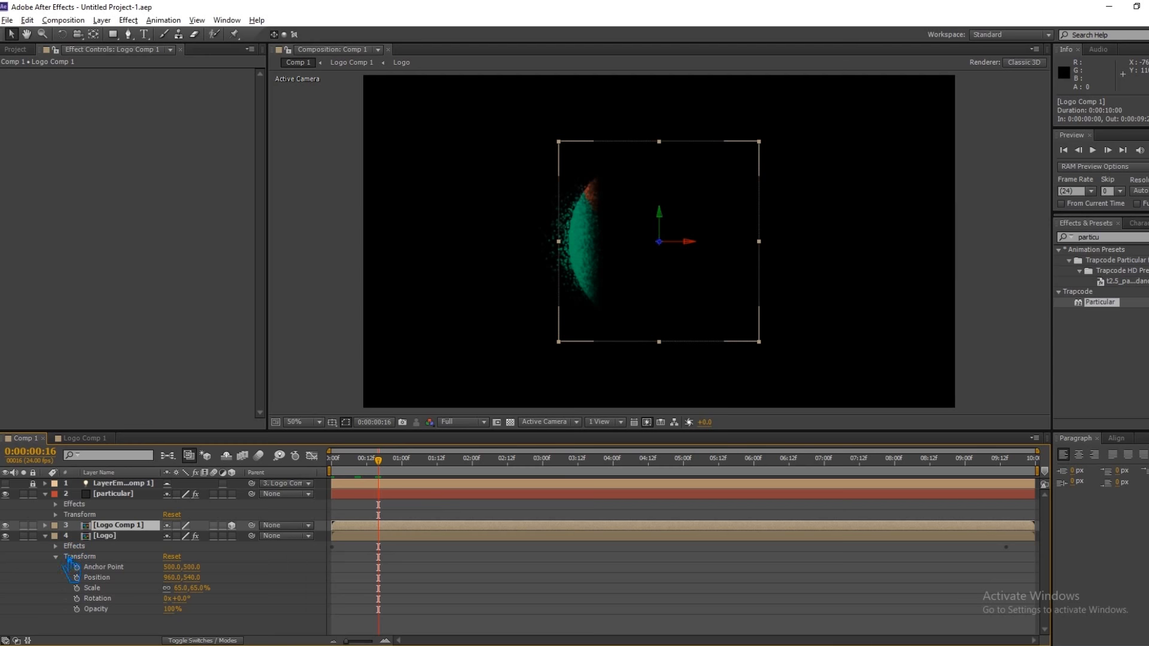
{"action": "left_click", "coordinate": [55, 556]}
{"action": "left_click", "coordinate": [56, 545]}
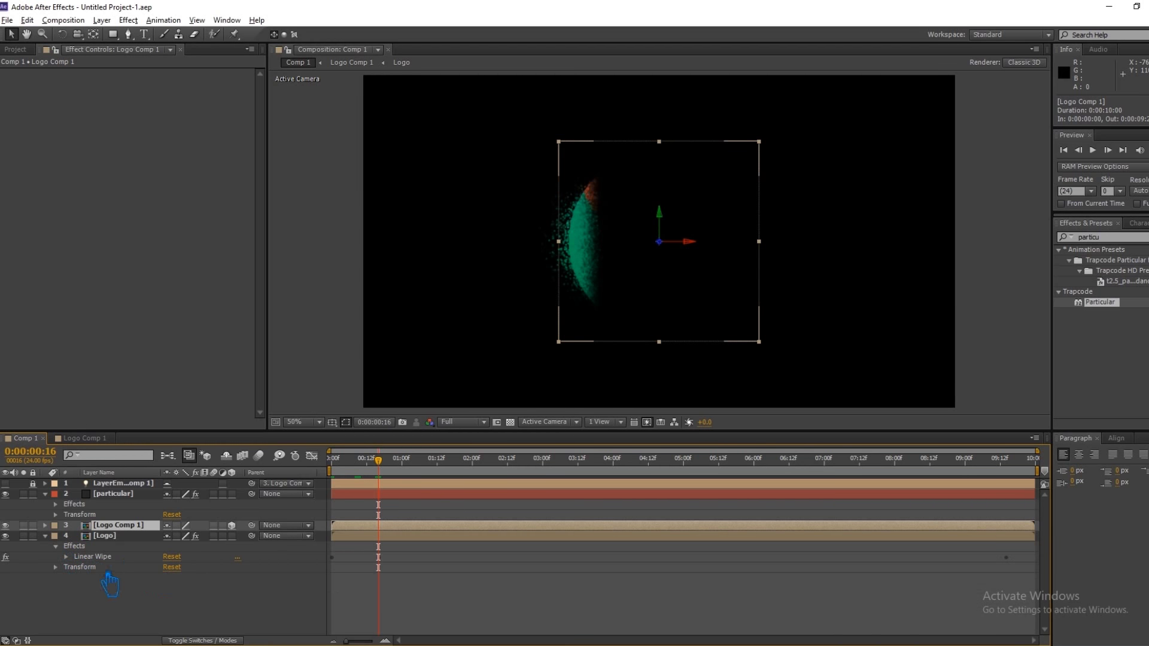
{"action": "left_click", "coordinate": [66, 557]}
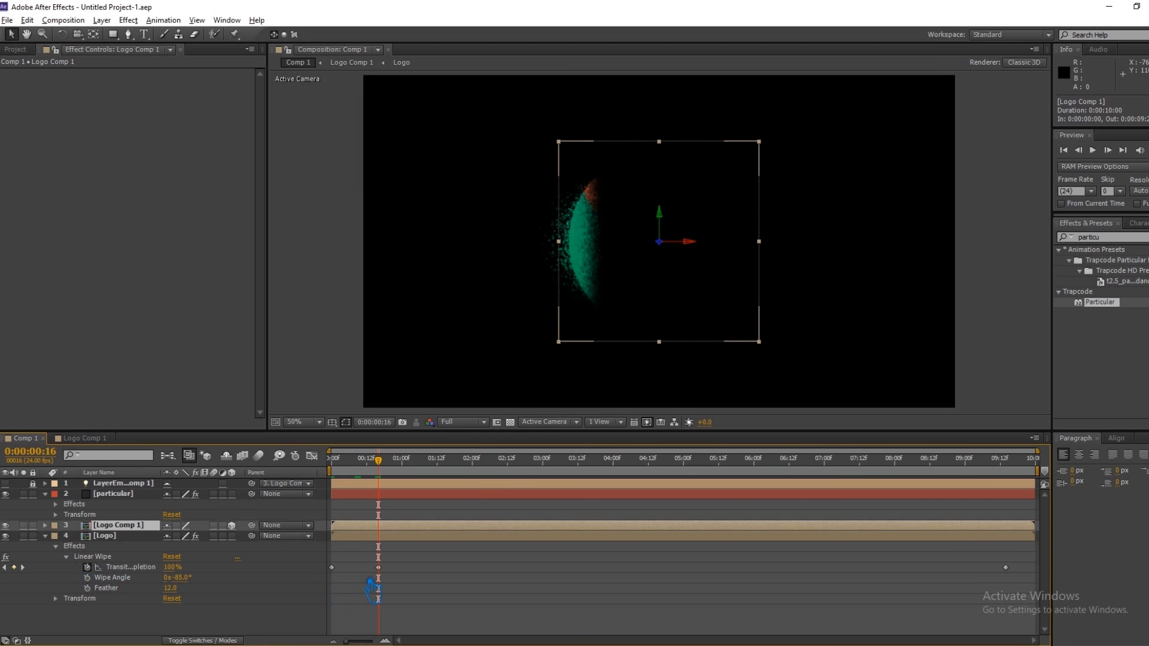
{"action": "left_click_drag", "start_coordinate": [378, 460], "coordinate": [390, 496]}
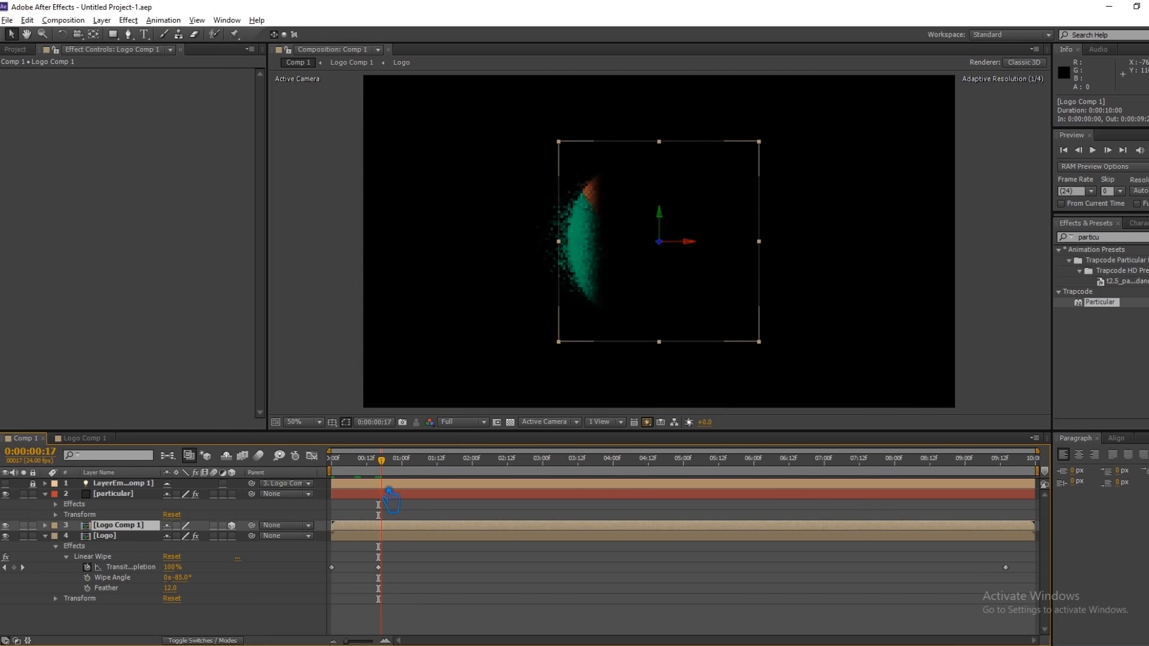
{"action": "left_click", "coordinate": [379, 567]}
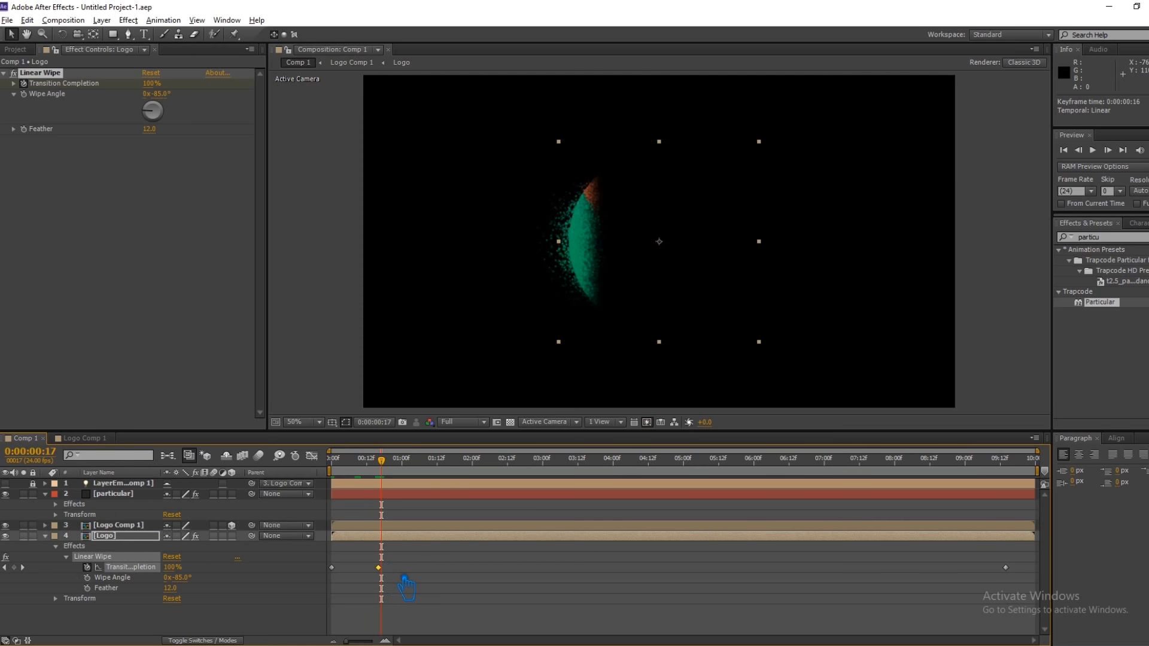
{"action": "left_click", "coordinate": [407, 588]}
{"action": "left_click_drag", "start_coordinate": [383, 476], "coordinate": [340, 494]}
{"action": "left_click_drag", "start_coordinate": [333, 567], "coordinate": [372, 567]}
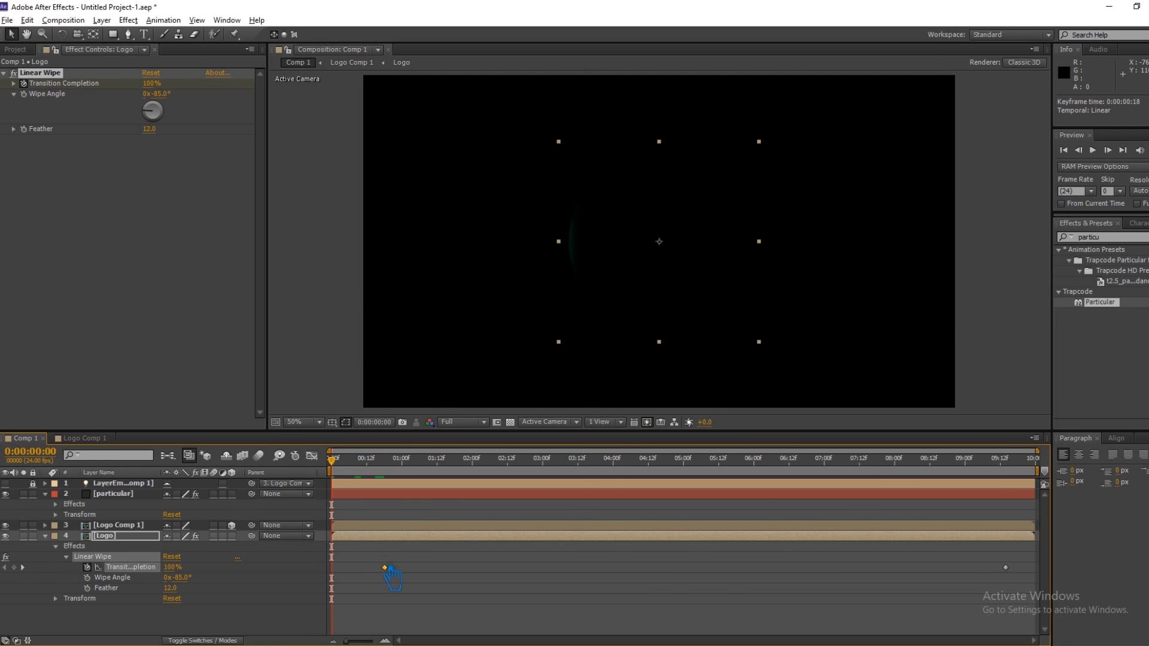
{"action": "mouse_move", "coordinate": [338, 470]}
{"action": "left_mouse_down"}
{"action": "mouse_move", "coordinate": [398, 477]}
{"action": "mouse_move", "coordinate": [325, 477]}
{"action": "left_mouse_up"}
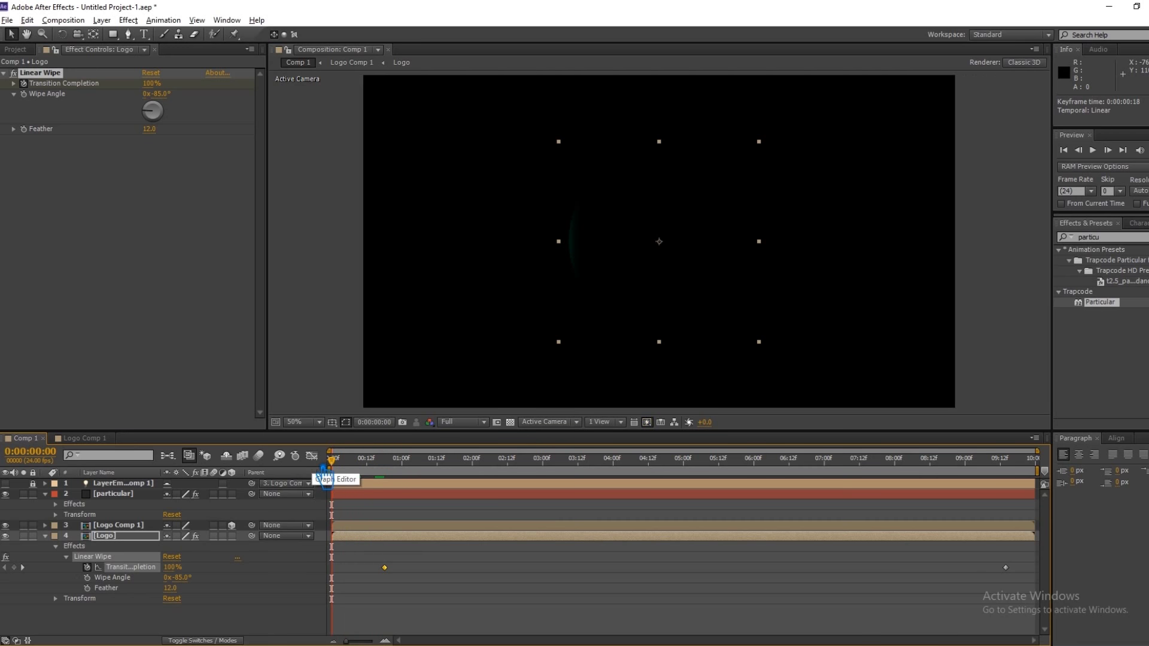
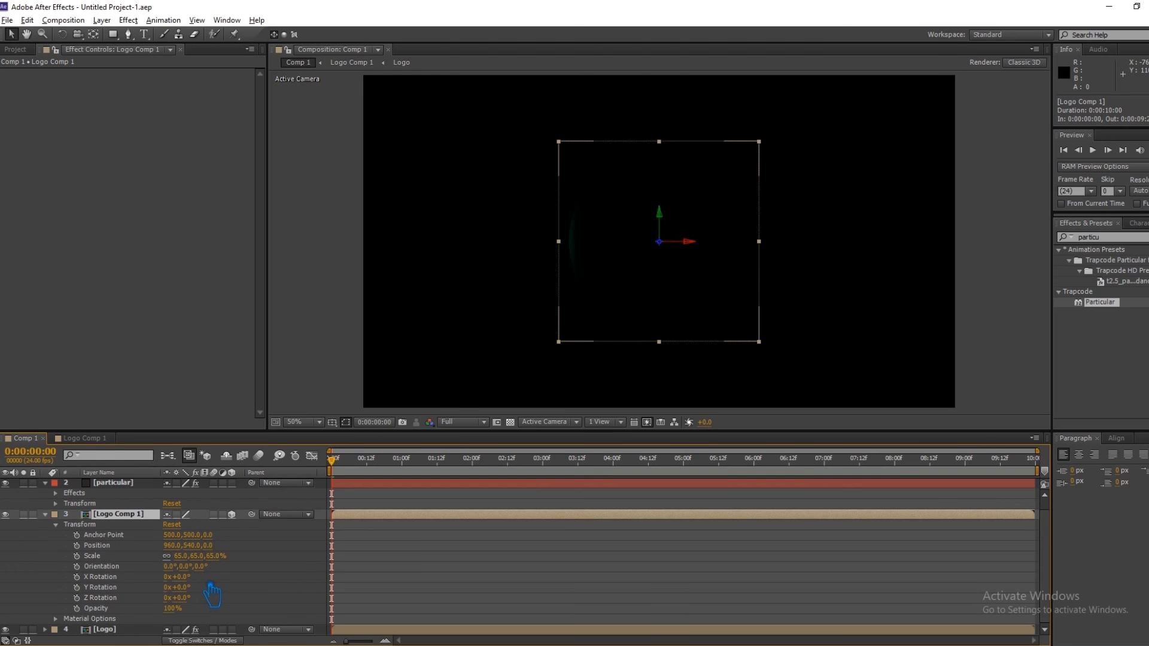
- Try different Material Options values on the Logo Comp 1 layer, undo each change, and collapse the layer's properties
{"action": "left_click", "coordinate": [55, 536]}
{"action": "left_click", "coordinate": [66, 546]}
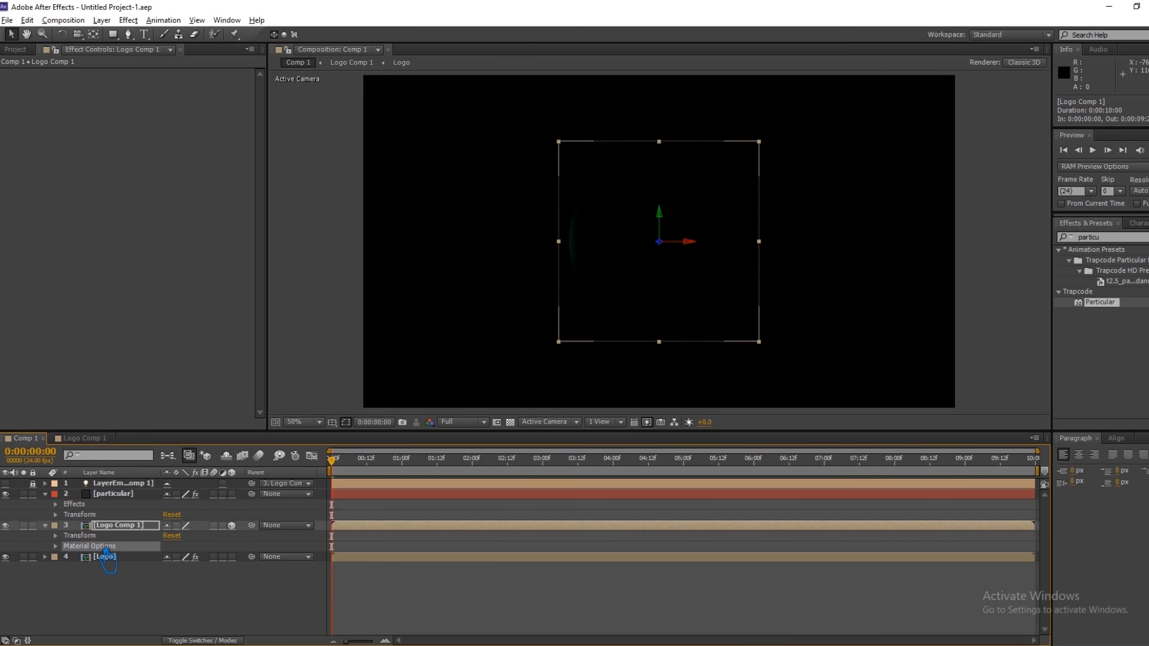
{"action": "left_click", "coordinate": [56, 546]}
{"action": "scroll", "coordinate": [342, 600], "scroll_direction": "down", "scroll_amount": 1}
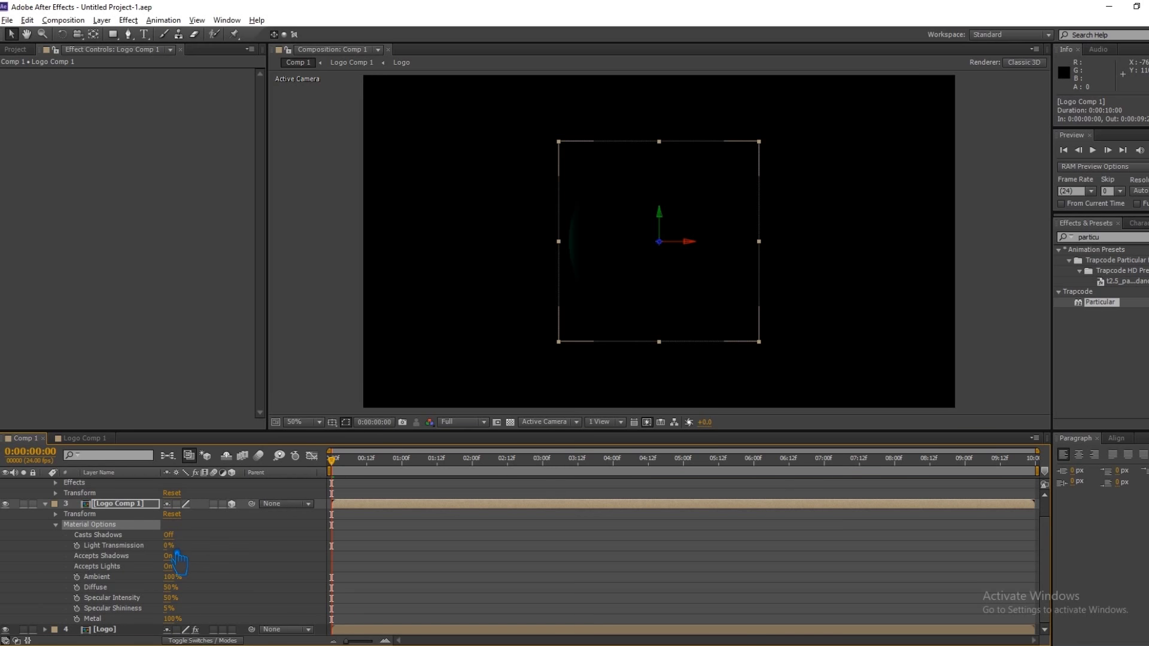
{"action": "left_click_drag", "start_coordinate": [177, 553], "coordinate": [231, 563]}
{"action": "key", "text": "ctrl+z"}
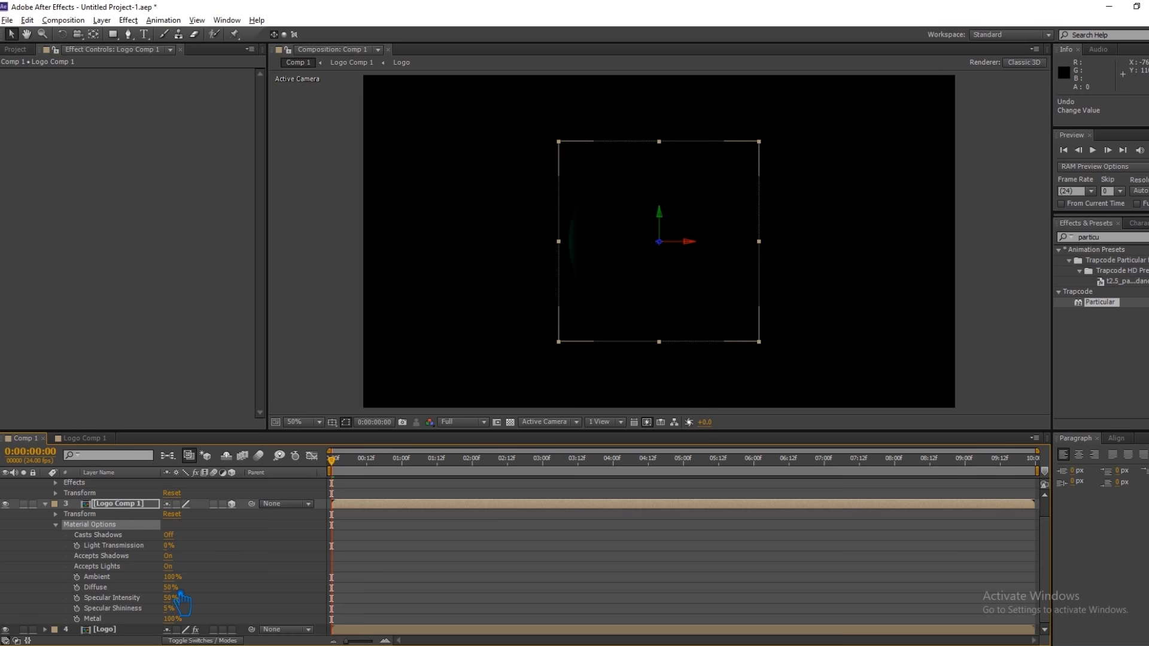
{"action": "left_click_drag", "start_coordinate": [184, 598], "coordinate": [146, 616]}
{"action": "key", "text": "ctrl+z"}
{"action": "key", "text": "u"}
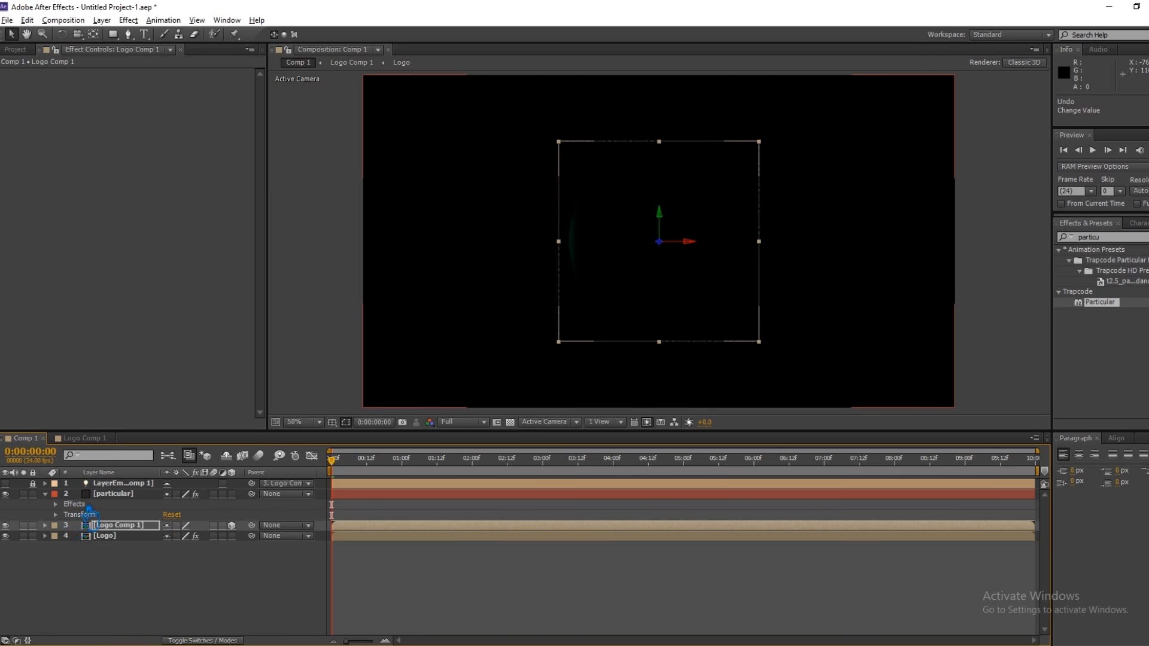
{"action": "left_click", "coordinate": [136, 498]}
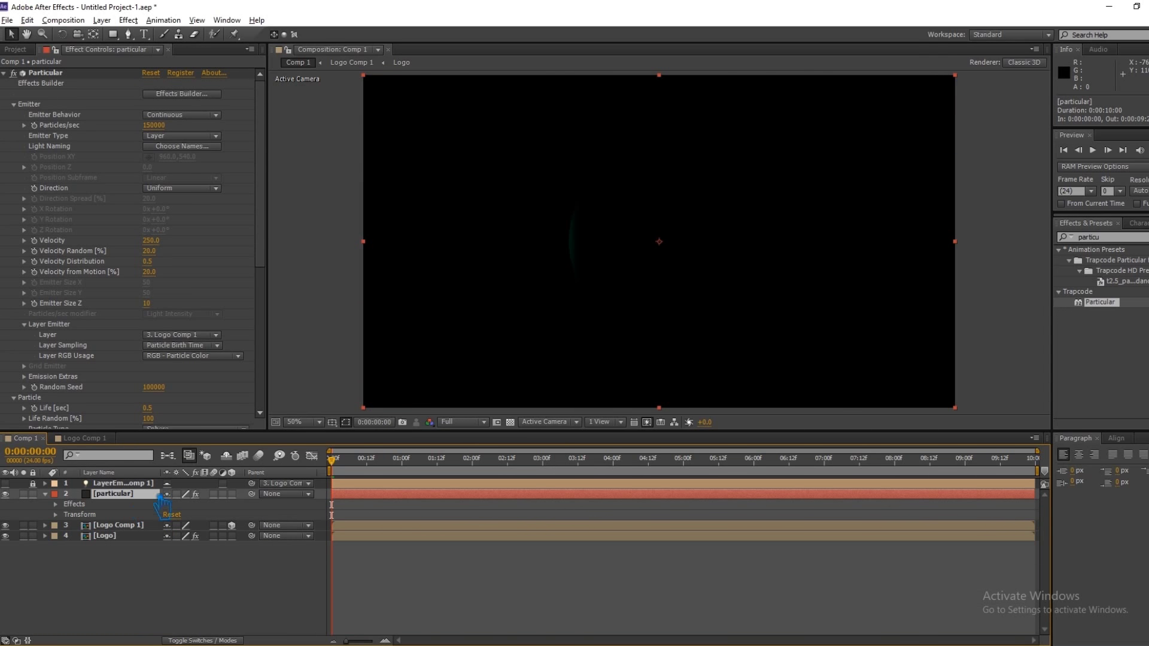
{"action": "left_click", "coordinate": [6, 494]}
{"action": "left_click", "coordinate": [10, 534]}
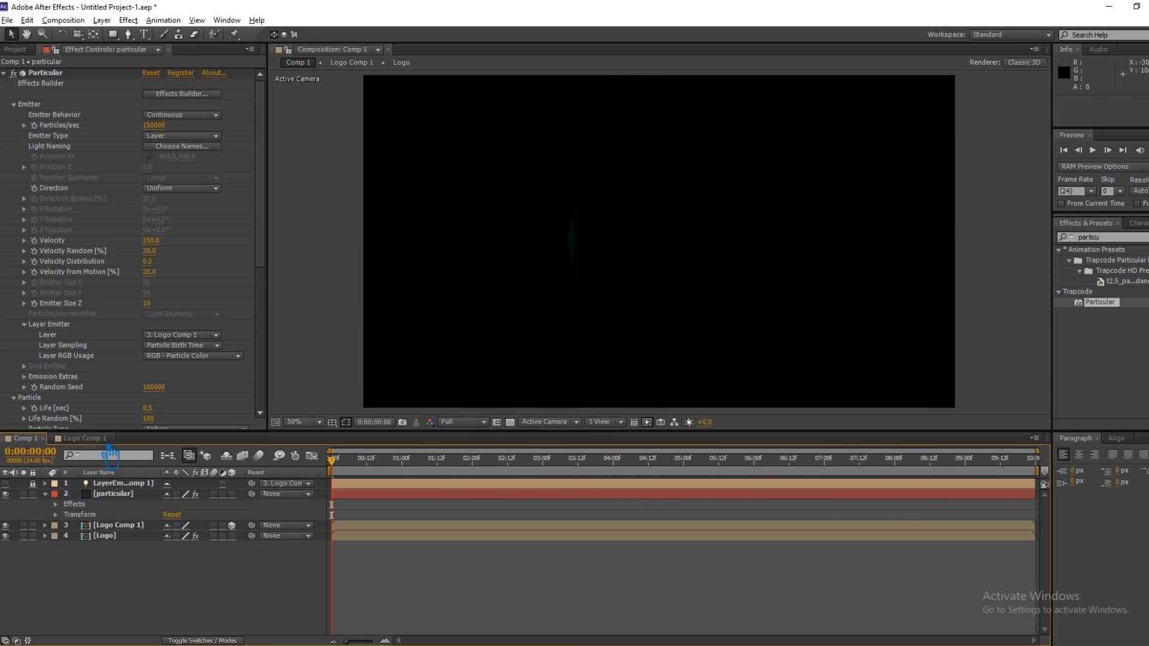
- In Logo Comp 1 at 0:00:00:00, move the right edge of the Logo layer's Mask 1 left until it lies outside the composition
{"action": "left_click", "coordinate": [89, 438]}
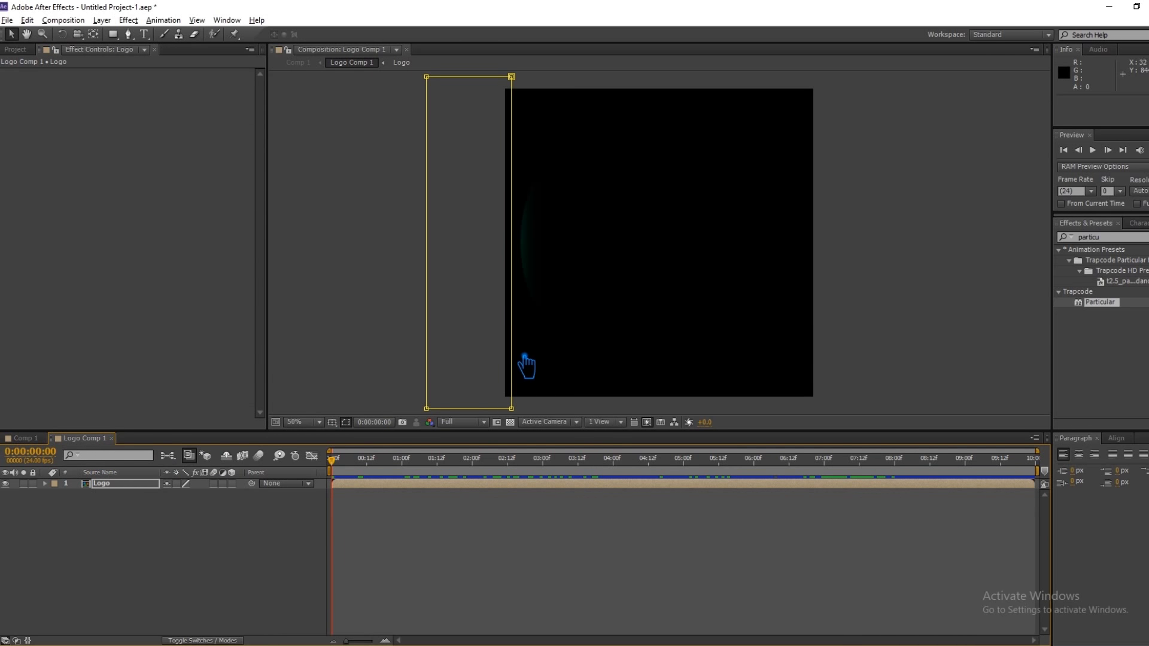
{"action": "left_click_drag", "start_coordinate": [519, 357], "coordinate": [497, 366]}
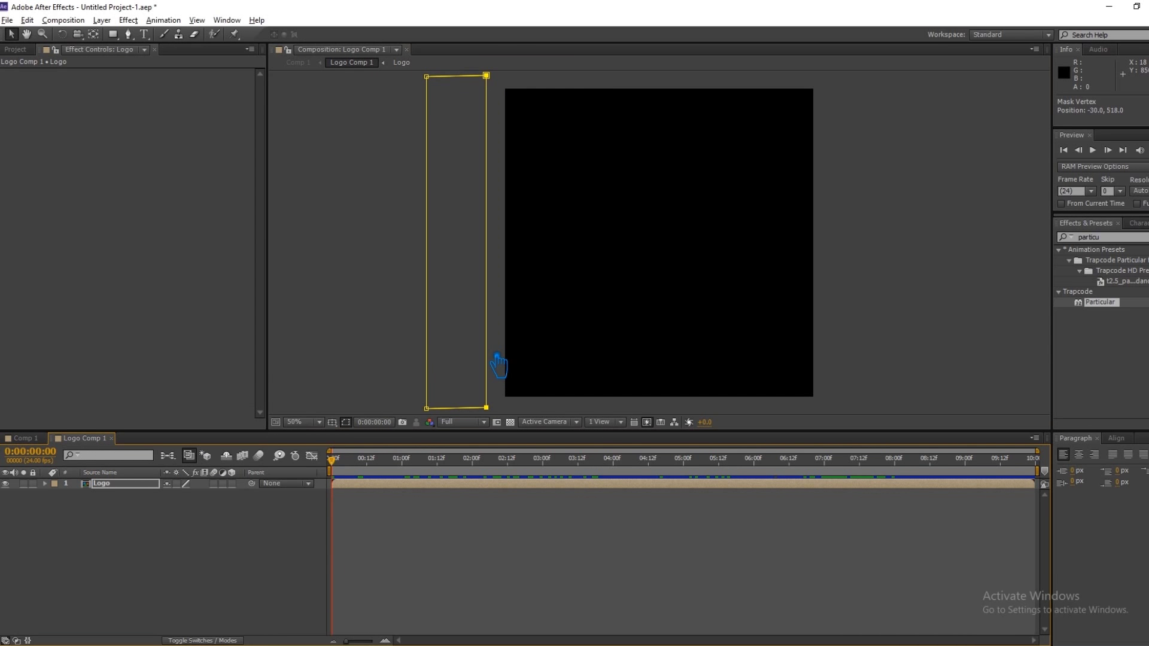
{"action": "left_click", "coordinate": [45, 484]}
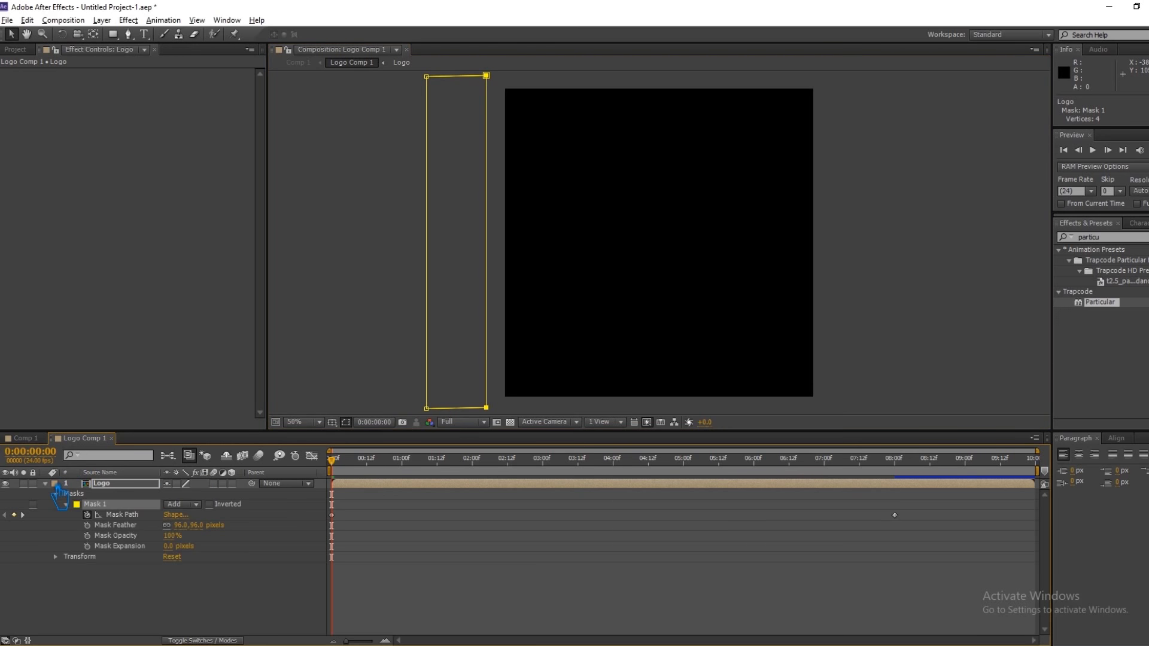
{"action": "left_click", "coordinate": [87, 515]}
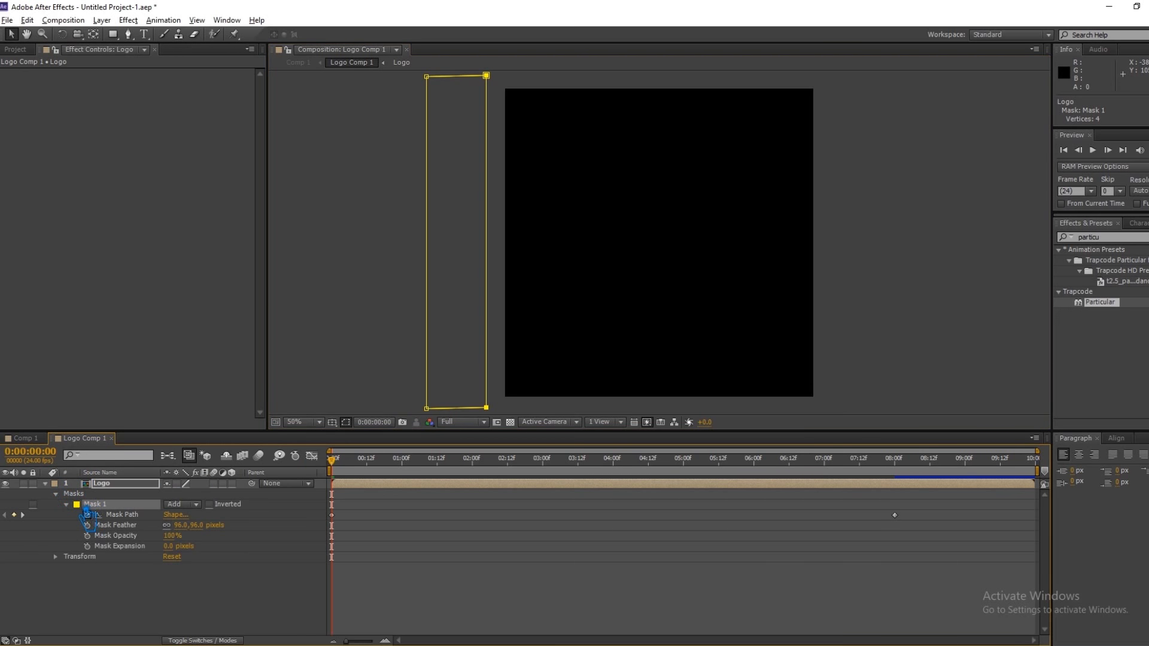
{"action": "left_click", "coordinate": [441, 380]}
{"action": "left_click_drag", "start_coordinate": [498, 419], "coordinate": [900, 423]}
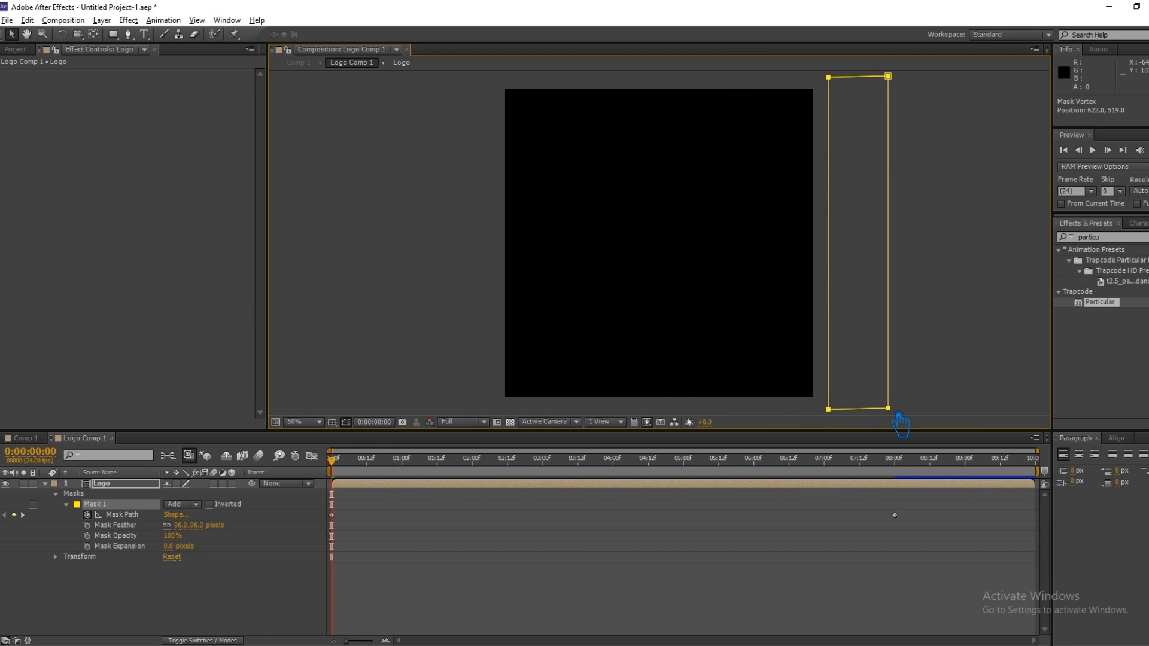
{"action": "key", "text": "ctrl+z"}
{"action": "key", "text": "ctrl+shift+z"}
{"action": "key", "text": "ctrl+z"}
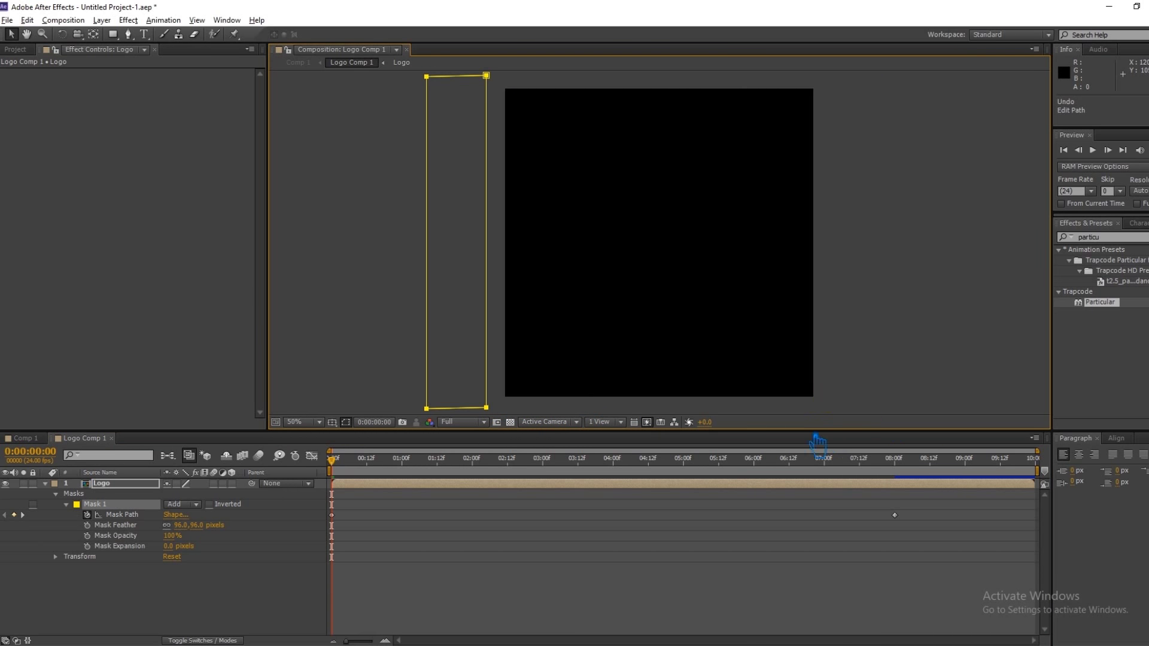
- At 0:00:08:00, move Mask 1 right until it lies fully outside the composition, and save the project
{"action": "left_click_drag", "start_coordinate": [333, 461], "coordinate": [903, 526]}
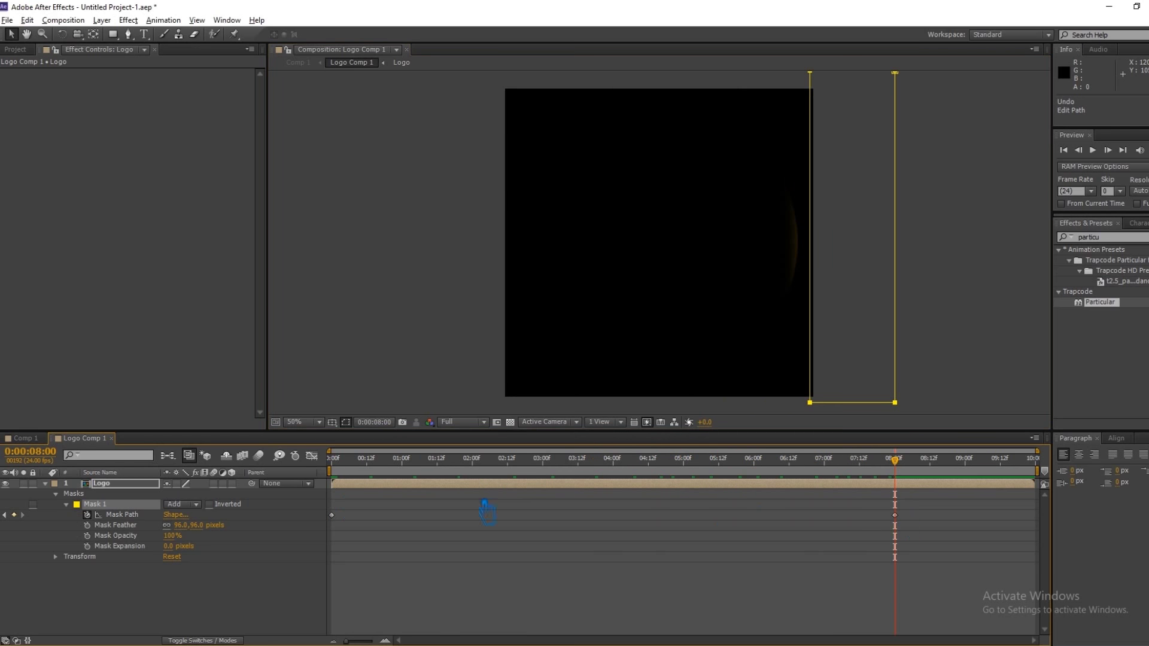
{"action": "left_click_drag", "start_coordinate": [908, 377], "coordinate": [934, 379]}
{"action": "key", "text": "ctrl+s"}
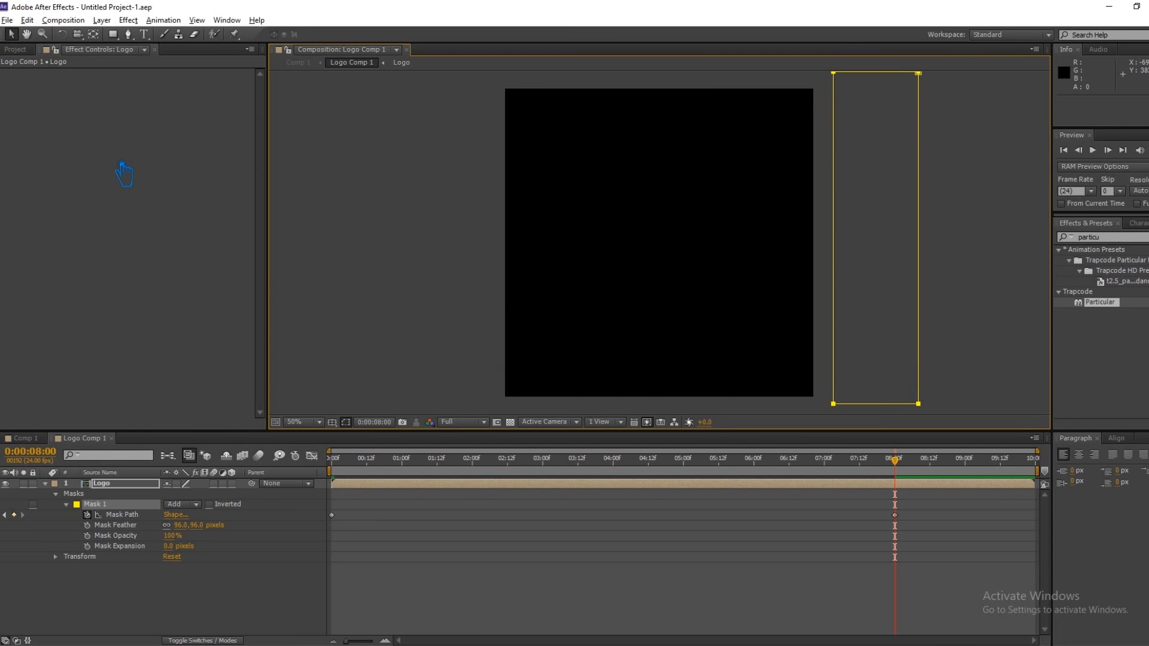
- Return to Comp 1, collapse the particular layer, and preview the particle reveal animation across the full composition
{"action": "left_click", "coordinate": [14, 50]}
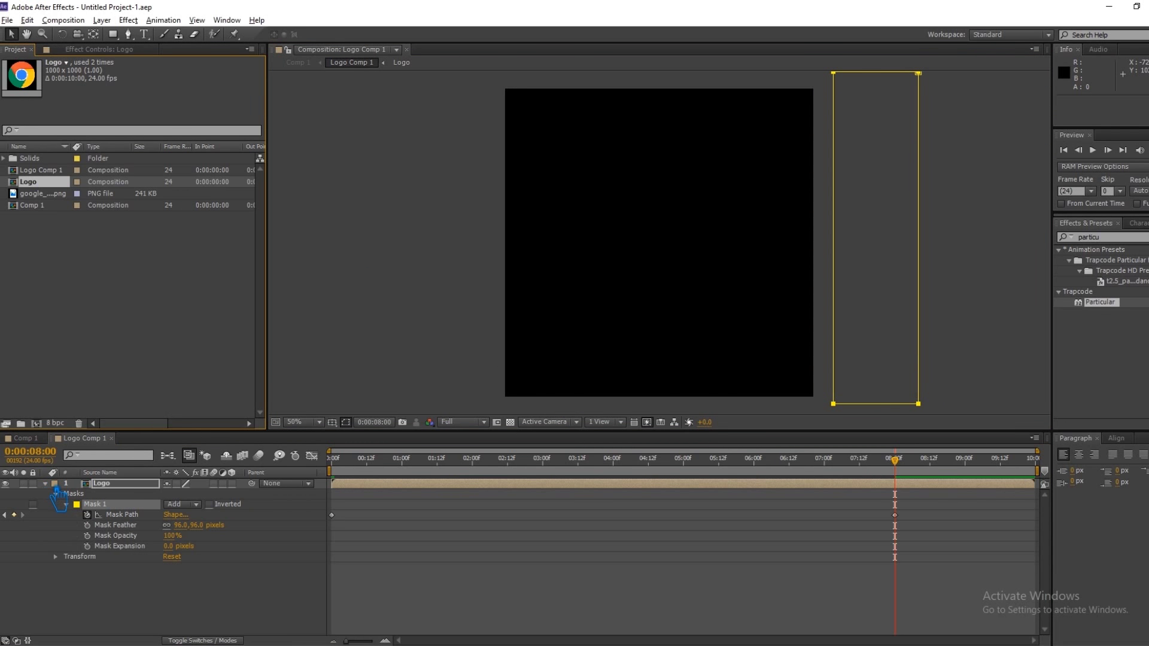
{"action": "left_click", "coordinate": [22, 438]}
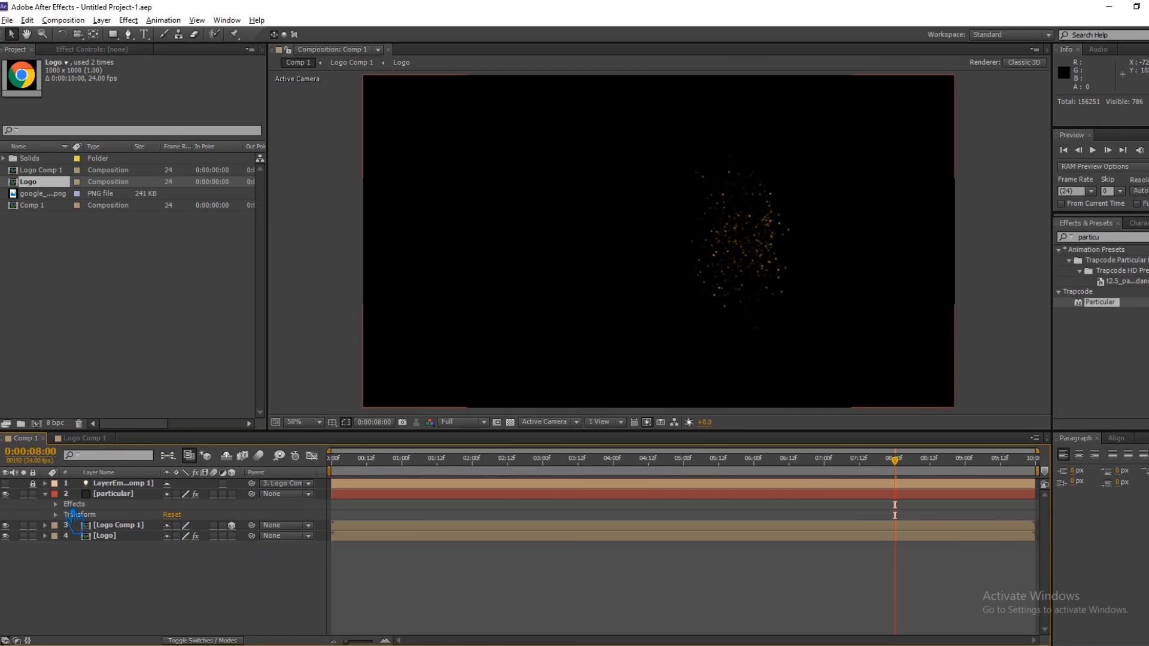
{"action": "left_click", "coordinate": [45, 494]}
{"action": "left_click", "coordinate": [205, 571]}
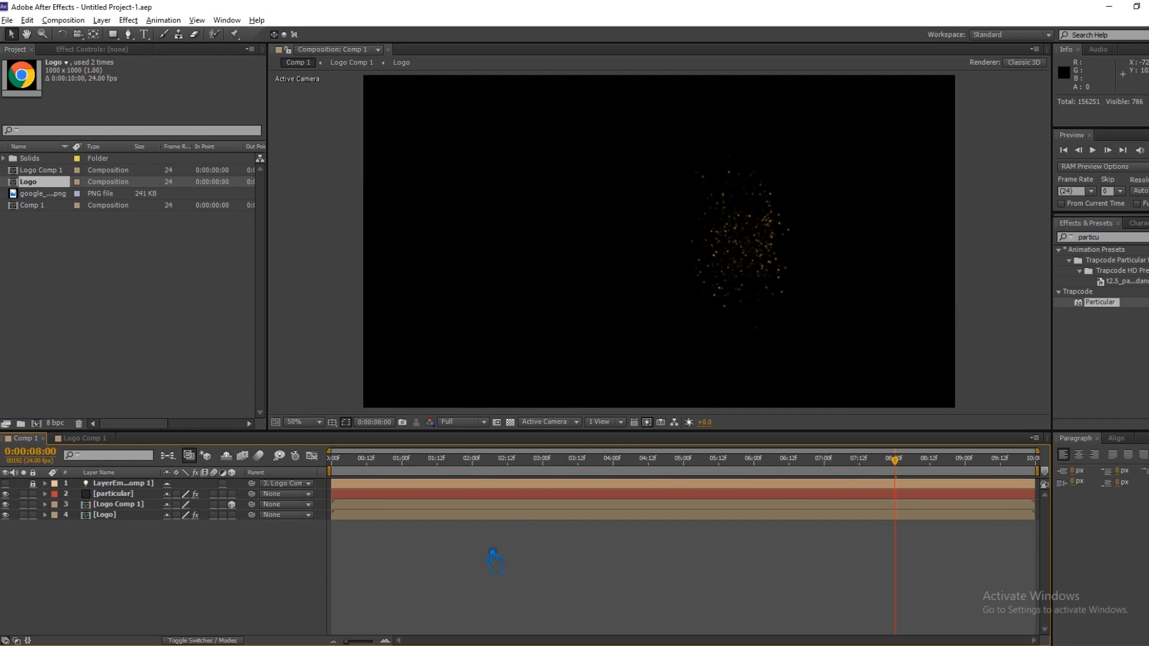
{"action": "left_click_drag", "start_coordinate": [926, 461], "coordinate": [997, 479]}
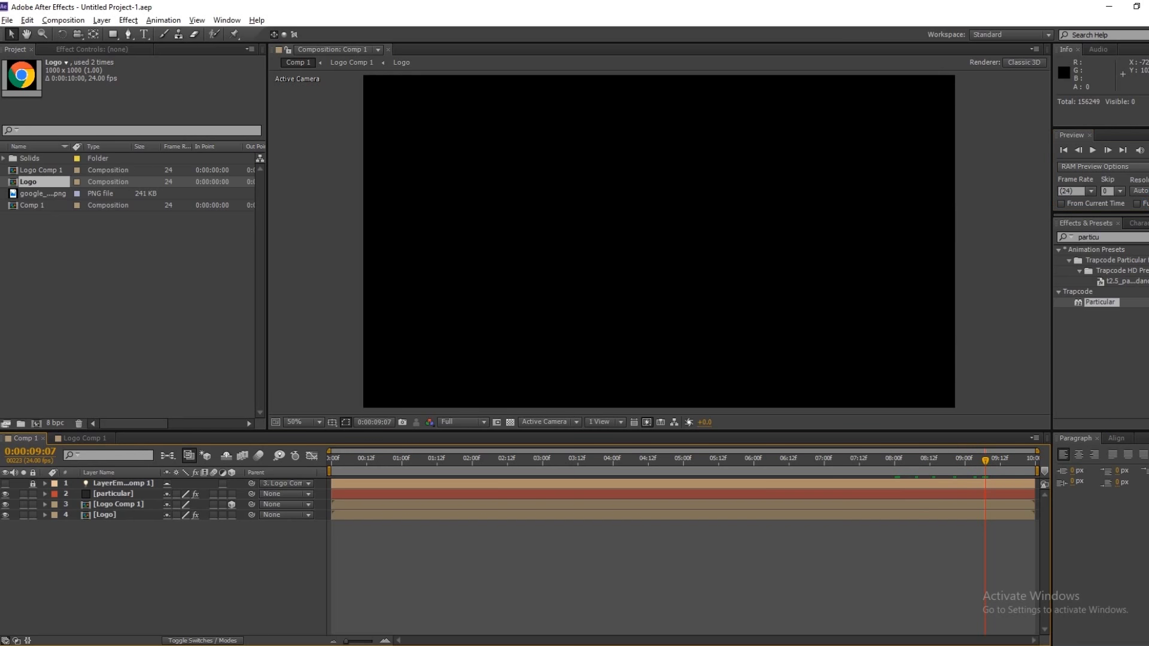
{"action": "left_click", "coordinate": [1140, 151]}
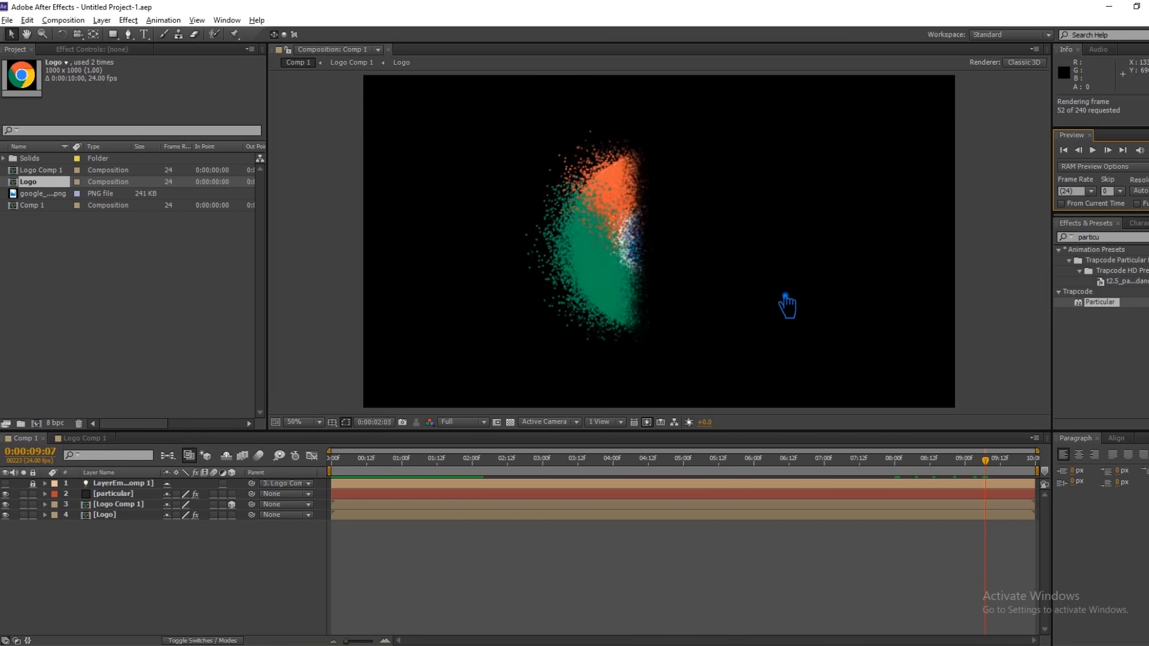
{"action": "left_click", "coordinate": [43, 488]}
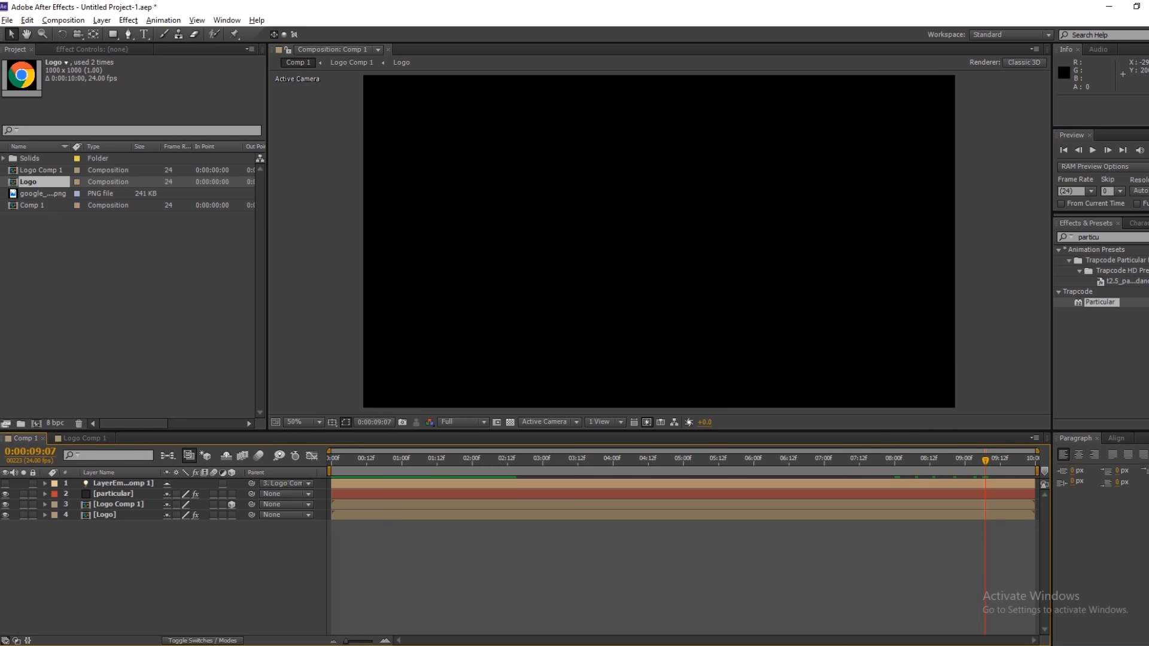
{"action": "key", "text": "KP_0"}
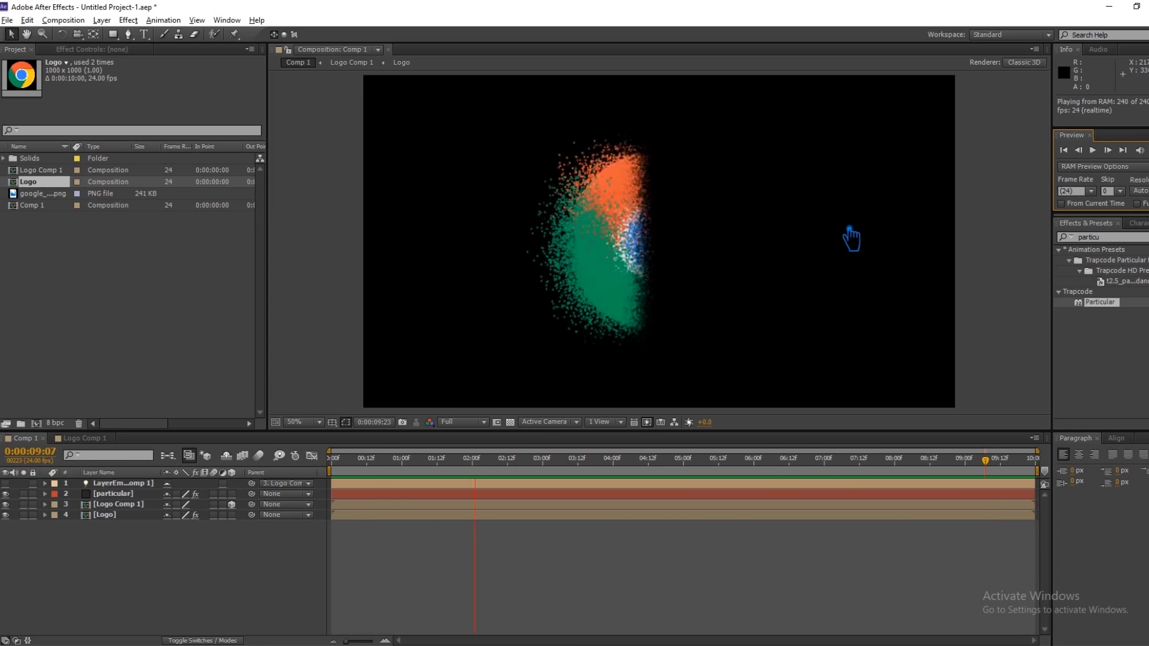
{"action": "left_click", "coordinate": [841, 241]}
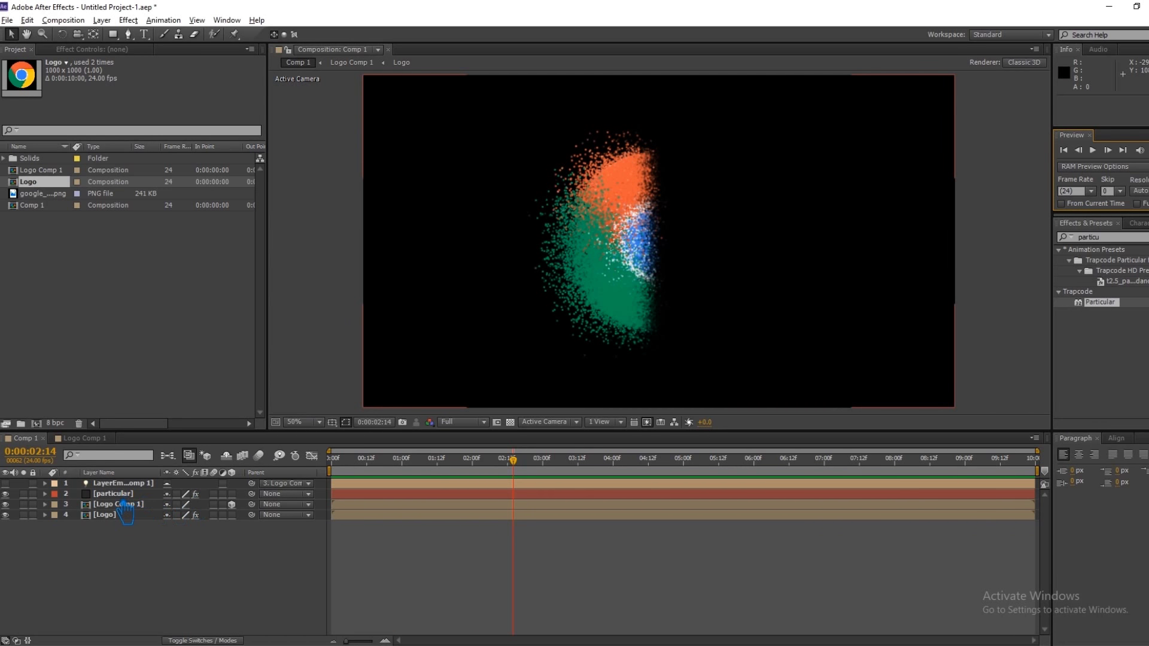
- Show the Particular effect's controls for the particular layer and save the project
{"action": "left_click", "coordinate": [70, 496]}
{"action": "left_click", "coordinate": [45, 494]}
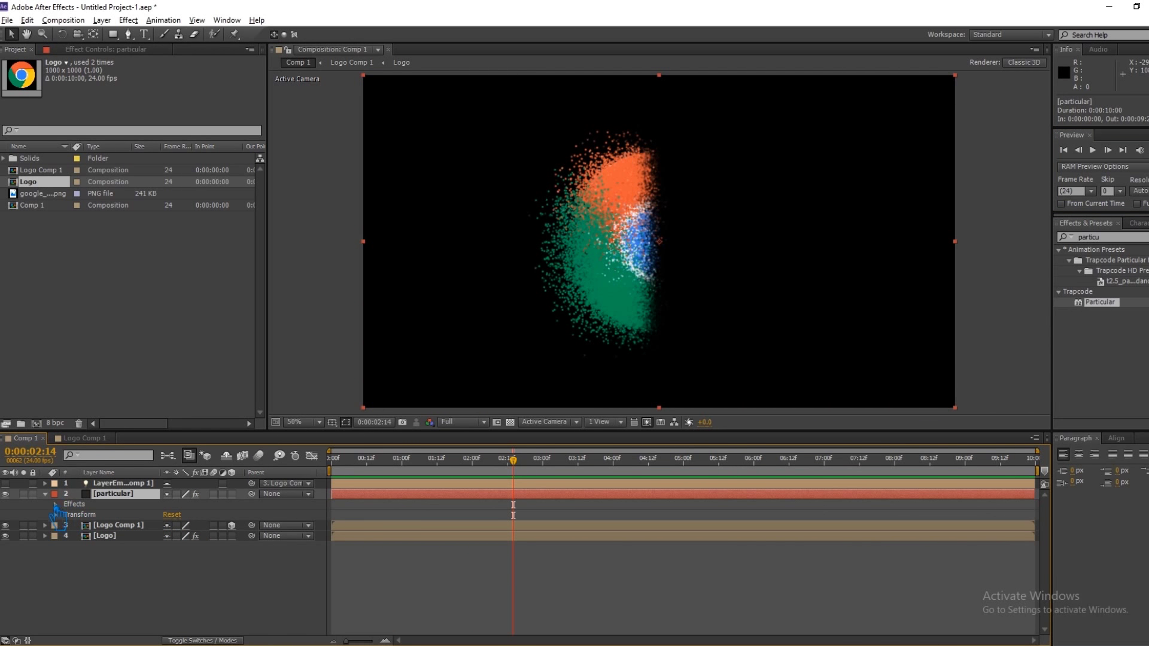
{"action": "left_click", "coordinate": [45, 493]}
{"action": "key", "text": "F3"}
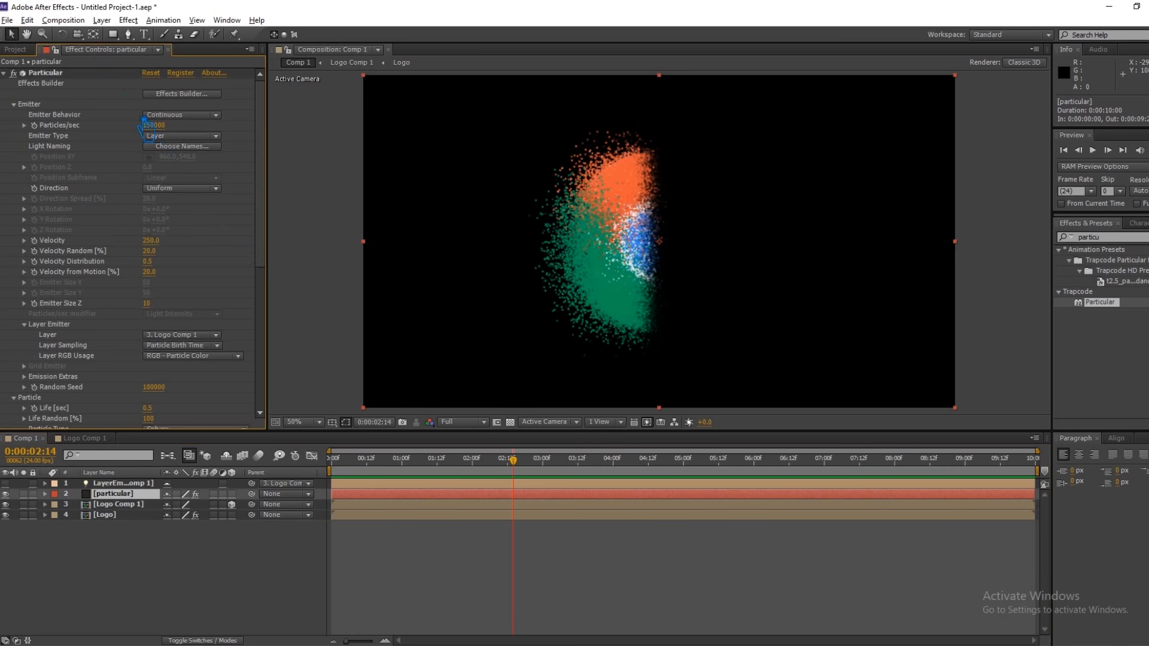
{"action": "key", "text": "ctrl+s"}
- Try a Life Random of 73% for the Particular particles and set it back to 100%
{"action": "scroll", "coordinate": [174, 407], "scroll_direction": "down", "scroll_amount": 3}
{"action": "left_click_drag", "start_coordinate": [147, 335], "coordinate": [135, 347]}
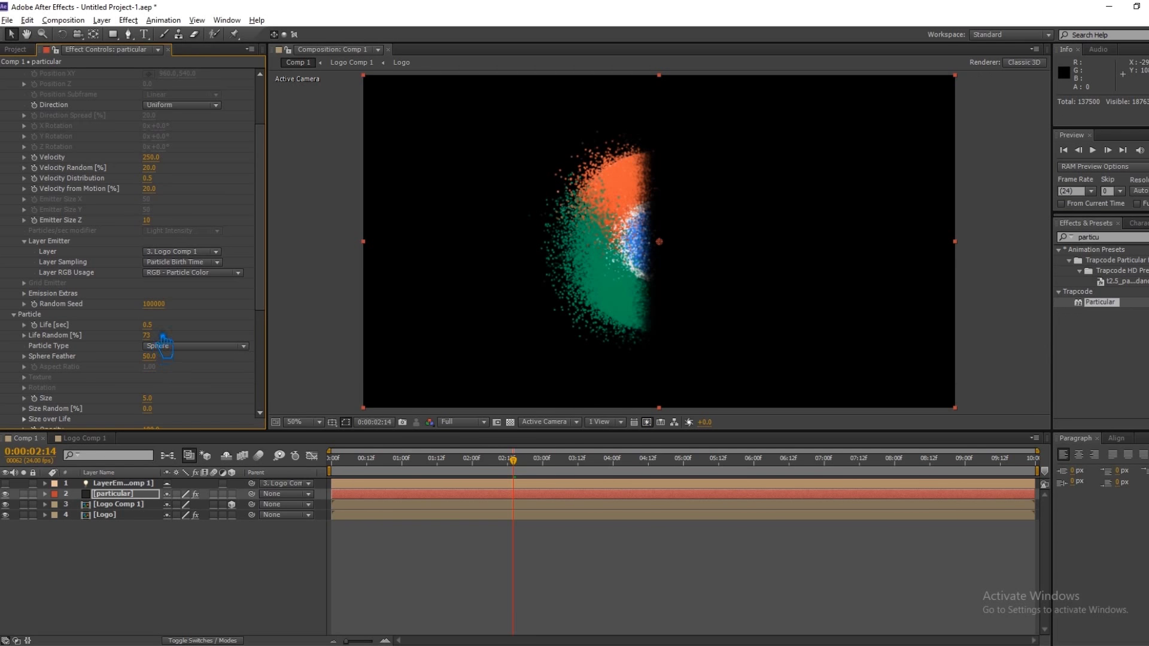
{"action": "left_click_drag", "start_coordinate": [159, 344], "coordinate": [193, 347]}
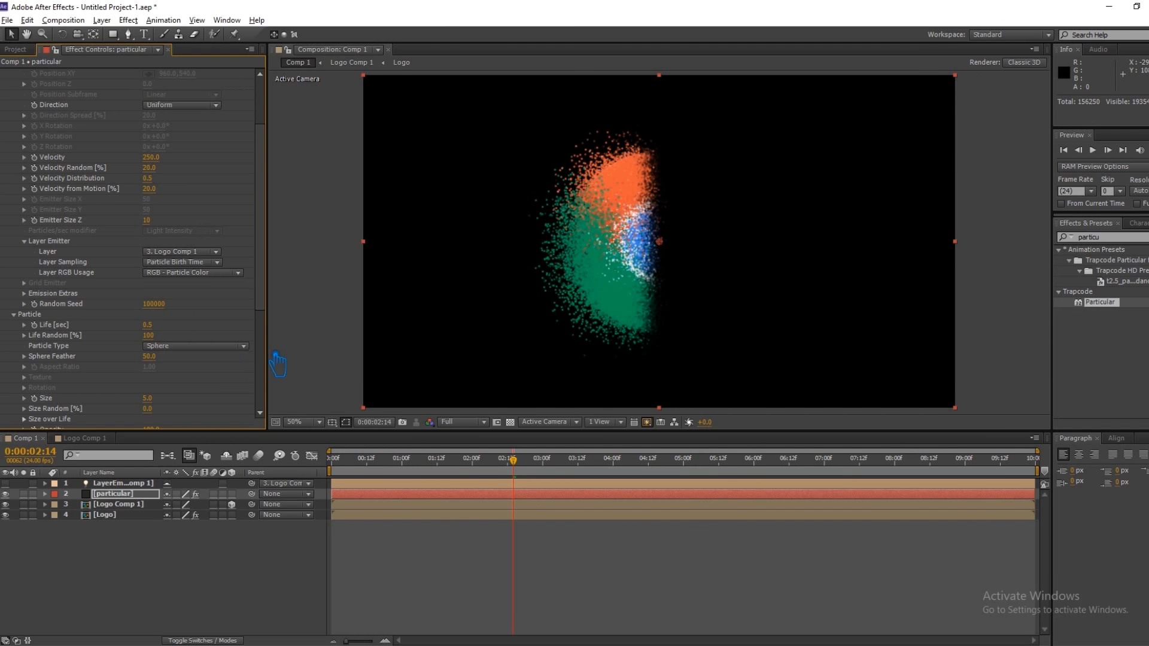
- Set the particles' Life to 3.4 seconds, Life Random to 97% and the emitter's Random Seed to 98980, saving the project
{"action": "left_click_drag", "start_coordinate": [159, 328], "coordinate": [177, 342]}
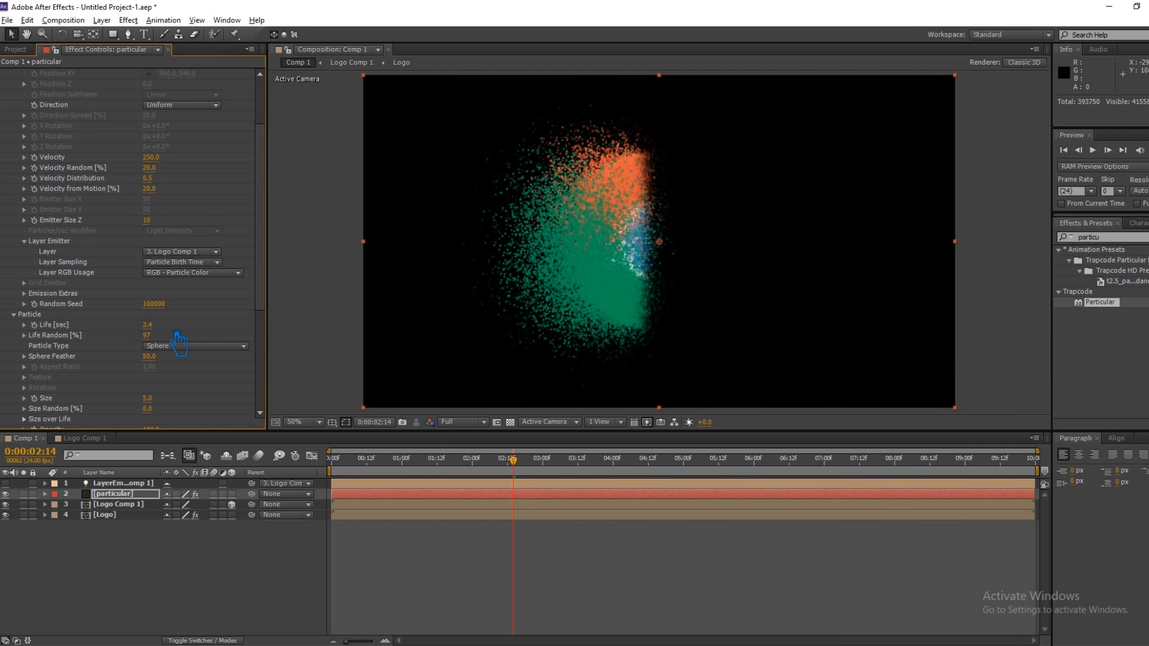
{"action": "key", "text": "ctrl+s"}
{"action": "left_click_drag", "start_coordinate": [172, 314], "coordinate": [113, 316]}
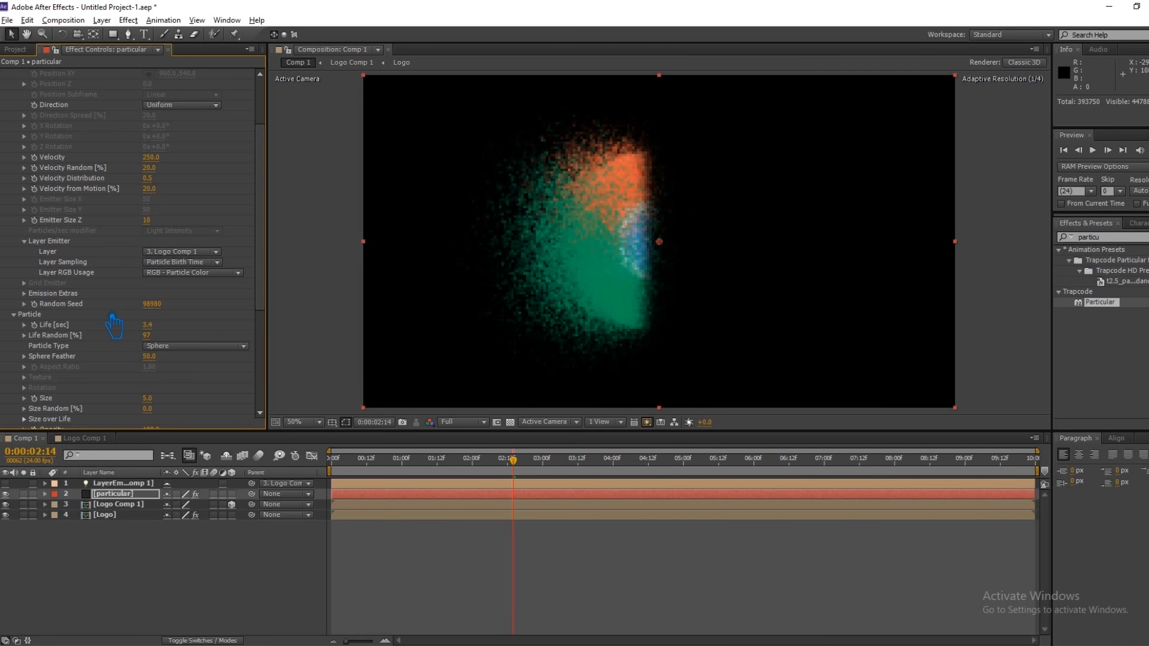
{"action": "key", "text": "ctrl+s"}
- Set the emitter's Emitter Size Z to 0, Velocity from Motion to 16% and Velocity Random to 71%, and save the project
{"action": "left_click_drag", "start_coordinate": [160, 229], "coordinate": [148, 231]}
{"action": "left_click_drag", "start_coordinate": [161, 192], "coordinate": [189, 175]}
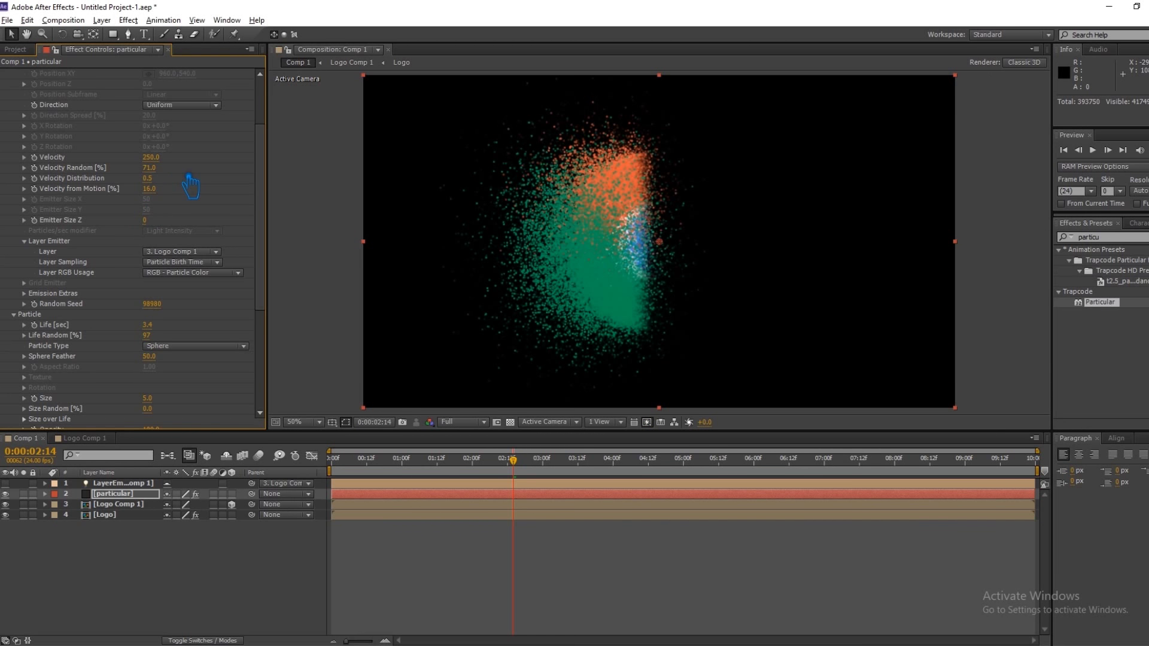
{"action": "key", "text": "ctrl+s"}
- Try the Bi-Directional and Disc options for the Particular emitter's Direction
{"action": "left_click", "coordinate": [183, 105]}
{"action": "left_click", "coordinate": [190, 126]}
{"action": "left_click", "coordinate": [182, 106]}
{"action": "left_click", "coordinate": [195, 146]}
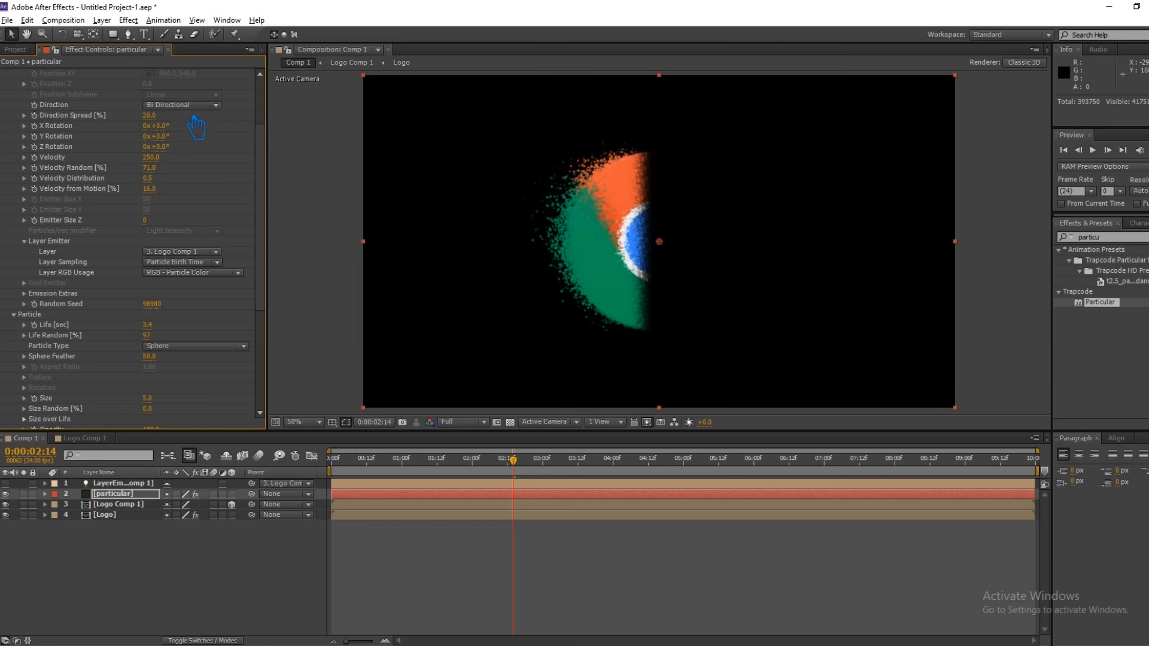
{"action": "left_click", "coordinate": [182, 105]}
{"action": "left_click", "coordinate": [180, 159]}
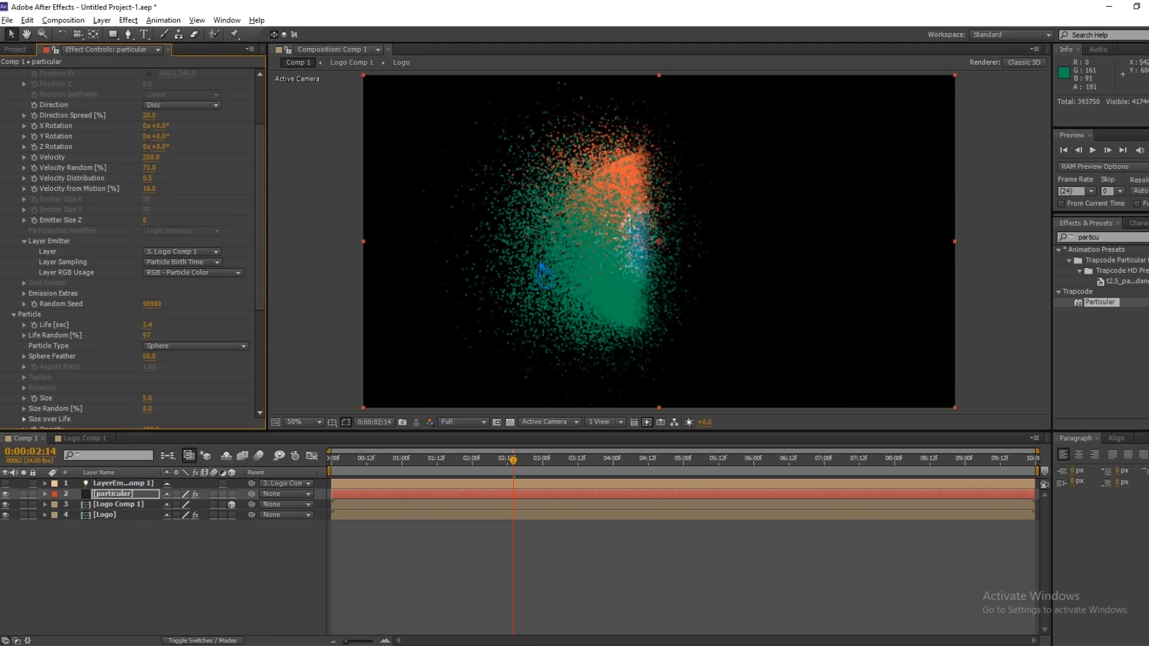
- Set the Particular emitter's Direction to Outwards and save the project
{"action": "left_click", "coordinate": [182, 106]}
{"action": "left_click", "coordinate": [186, 172]}
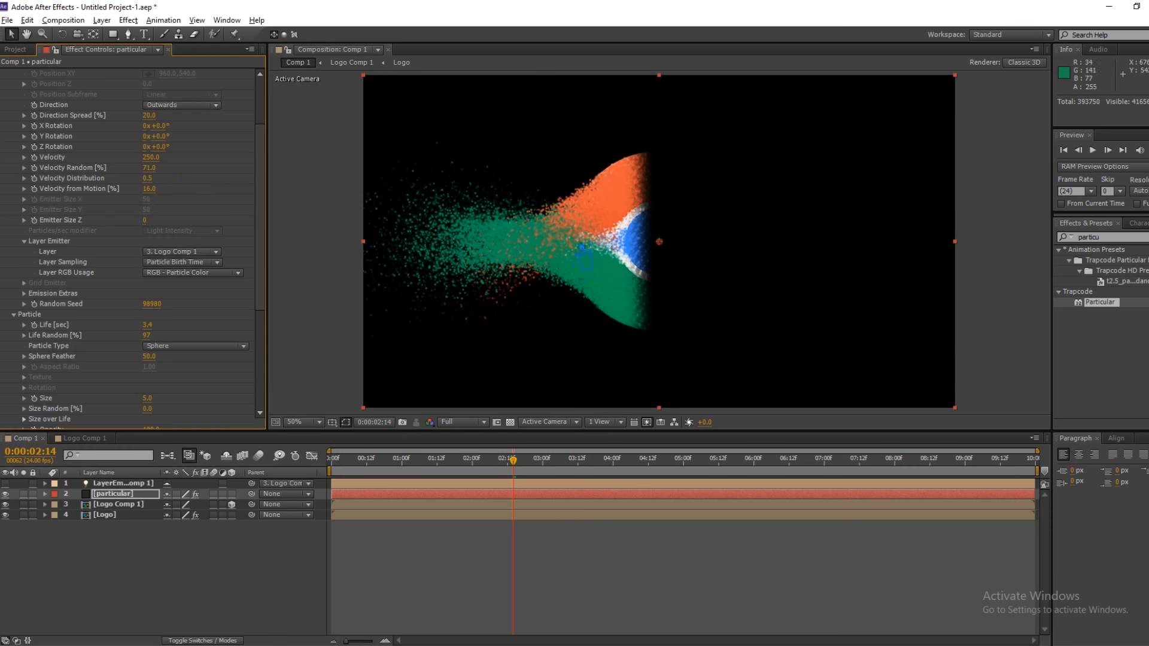
{"action": "key", "text": "ctrl+s"}
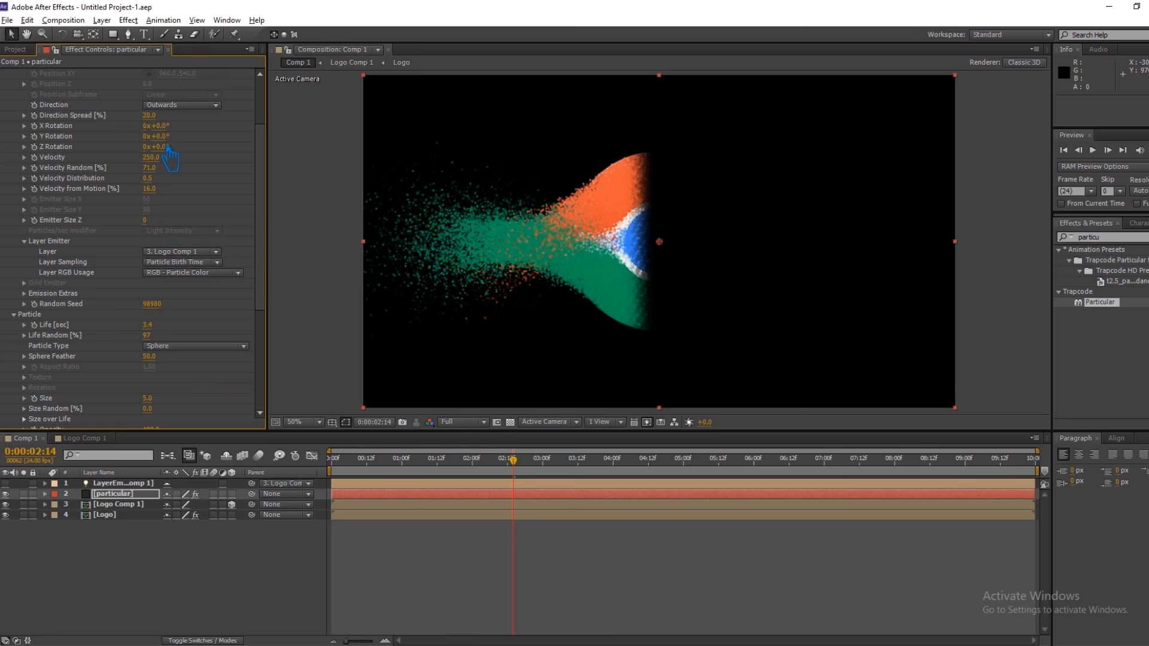
- Set the Particular emitter's Particles/sec to 250000 and save the project
{"action": "scroll", "coordinate": [170, 158], "scroll_direction": "up", "scroll_amount": 3}
{"action": "mouse_move", "coordinate": [165, 130]}
{"action": "left_mouse_down"}
{"action": "mouse_move", "coordinate": [155, 131]}
{"action": "mouse_move", "coordinate": [377, 155]}
{"action": "mouse_move", "coordinate": [1013, 162]}
{"action": "mouse_move", "coordinate": [843, 173]}
{"action": "mouse_move", "coordinate": [227, 126]}
{"action": "mouse_move", "coordinate": [528, 146]}
{"action": "mouse_move", "coordinate": [574, 136]}
{"action": "mouse_move", "coordinate": [185, 144]}
{"action": "mouse_move", "coordinate": [955, 137]}
{"action": "mouse_move", "coordinate": [158, 139]}
{"action": "left_mouse_up"}
{"action": "left_click", "coordinate": [161, 126]}
{"action": "type", "text": "2"}
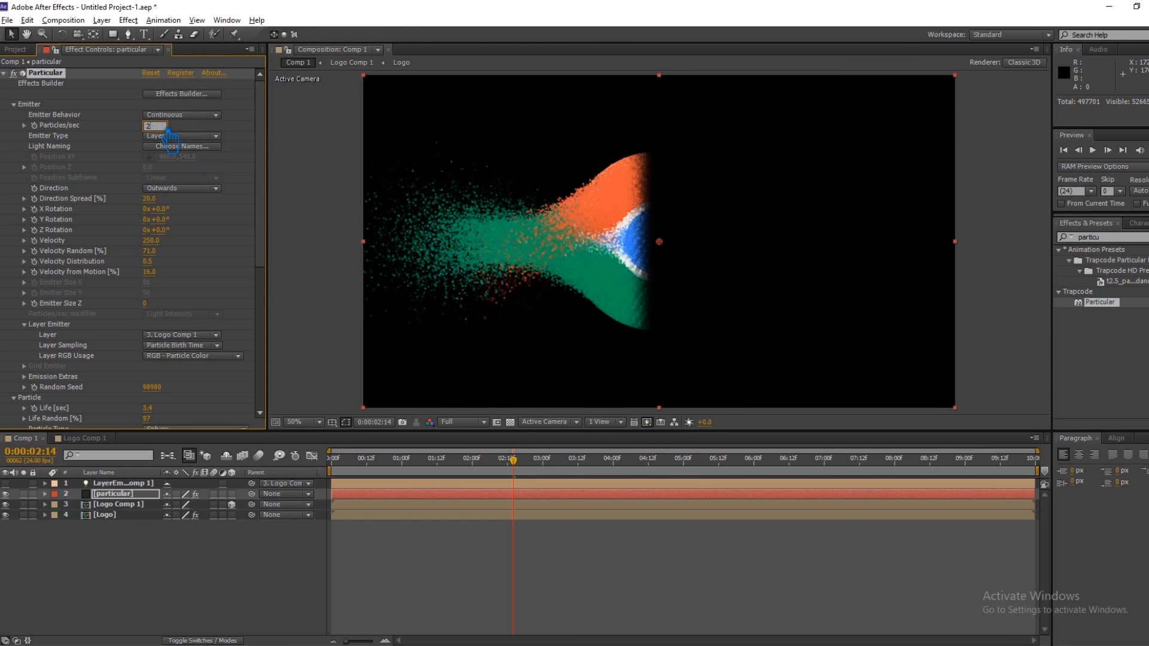
{"action": "type", "text": "50000"}
{"action": "key", "text": "Return"}
{"action": "key", "text": "ctrl+s"}
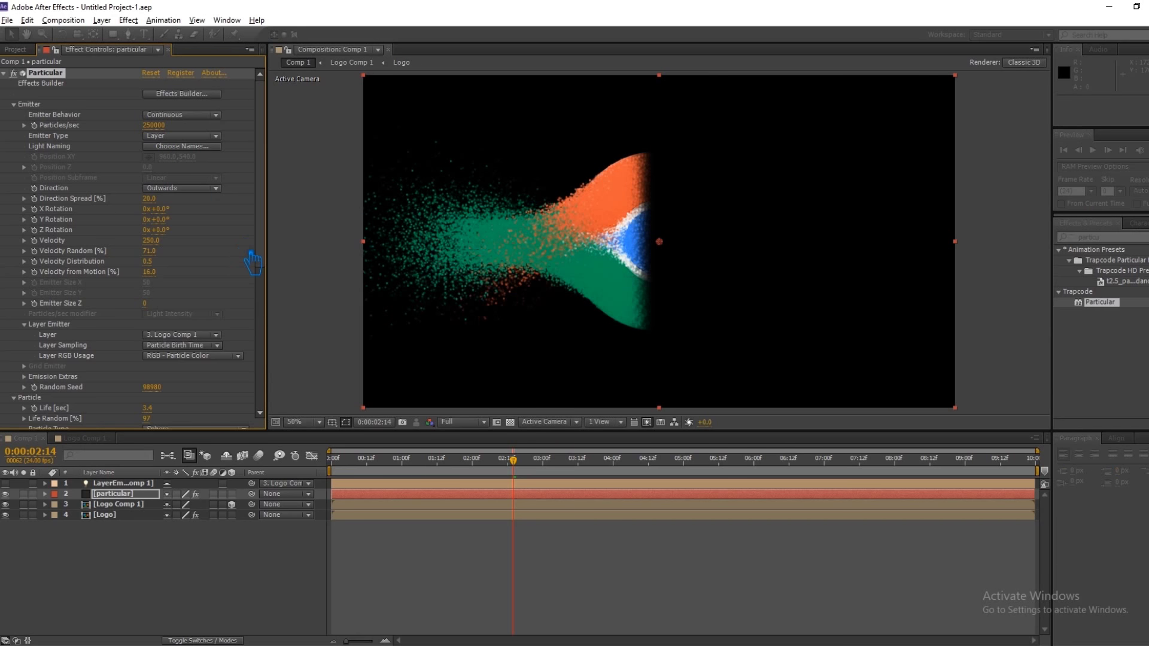
- Move to 0:00:09:23 in Comp 1 and reduce the particles' Life to 1.3 seconds
{"action": "left_click_drag", "start_coordinate": [518, 461], "coordinate": [1071, 473]}
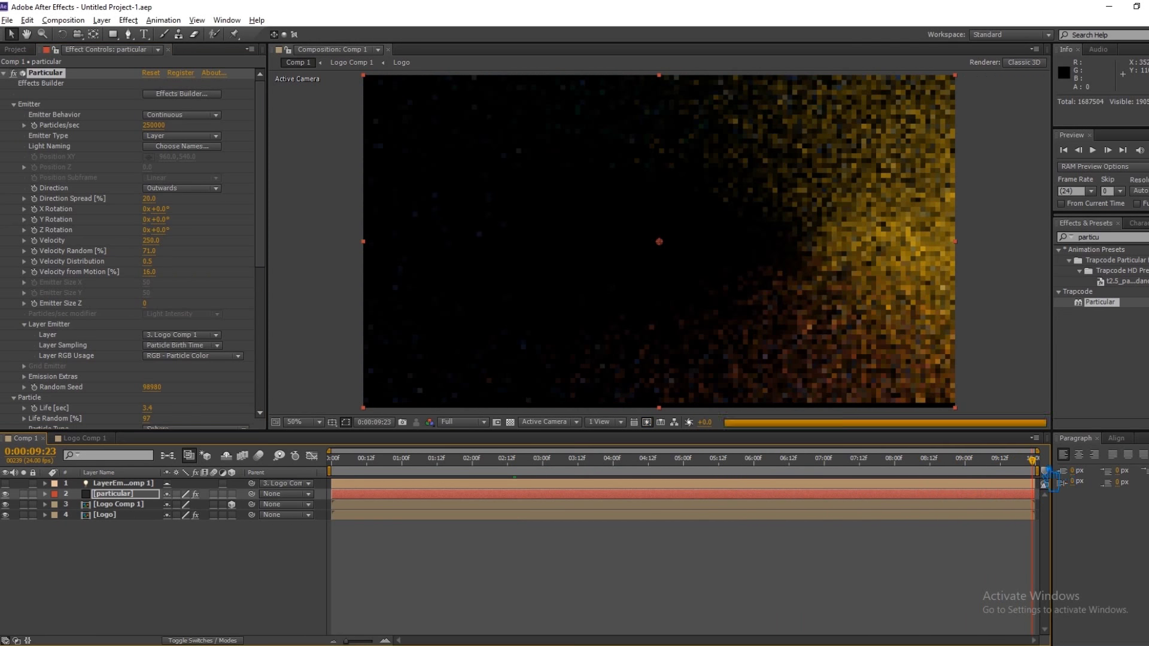
{"action": "left_click", "coordinate": [154, 126]}
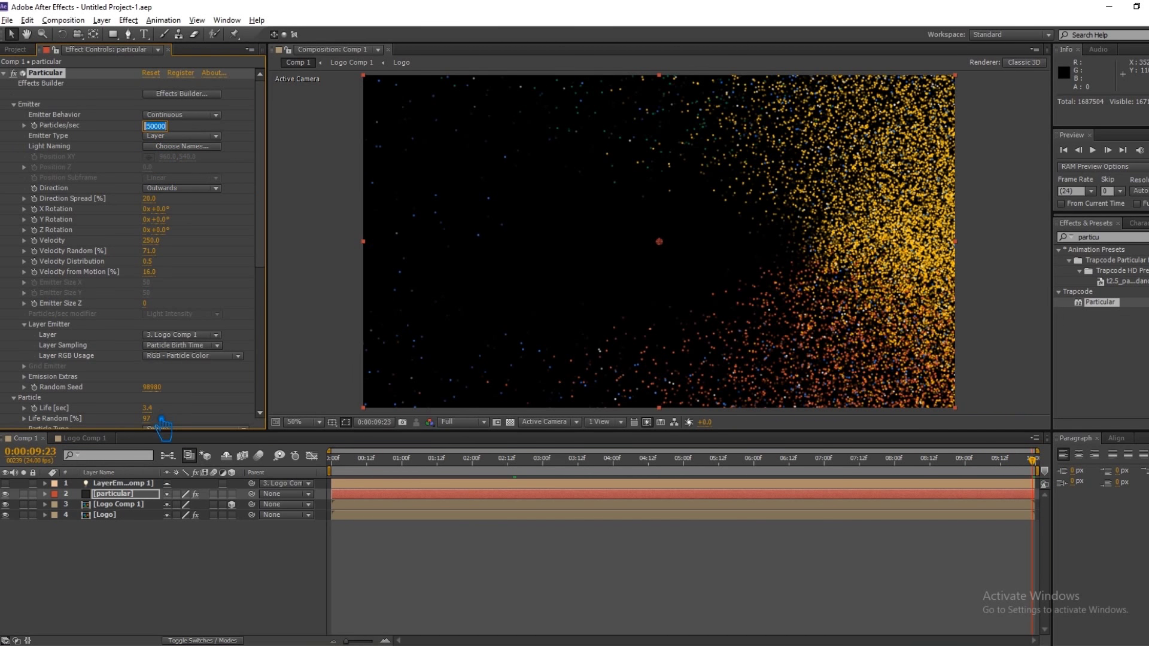
{"action": "left_click_drag", "start_coordinate": [161, 412], "coordinate": [148, 416]}
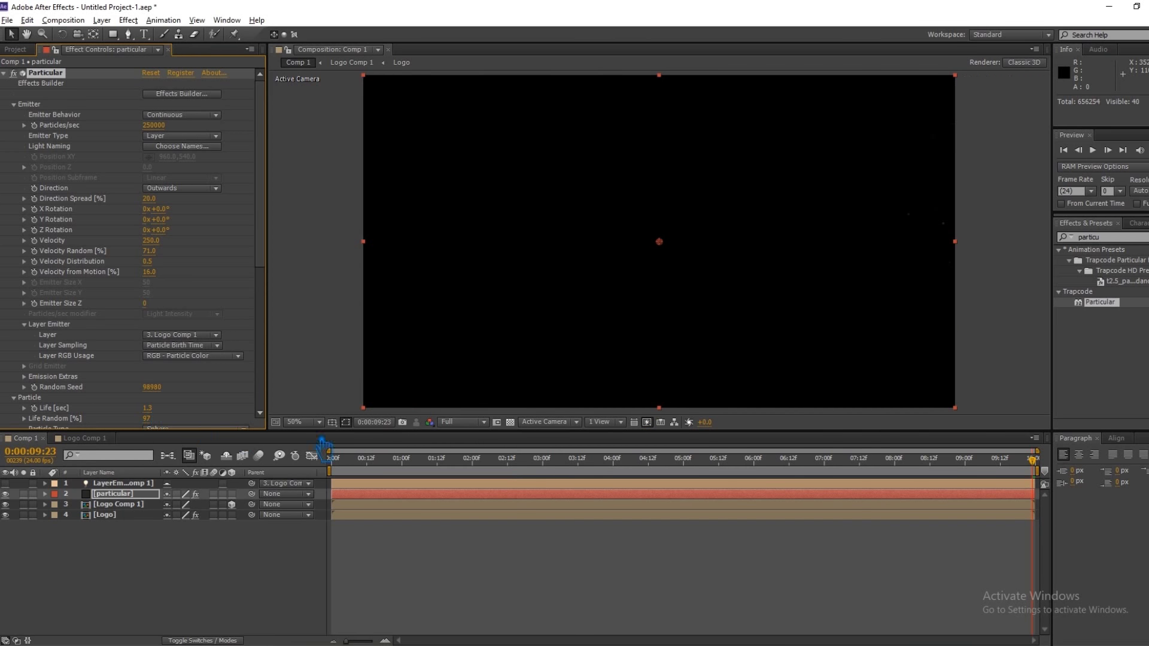
- Go back to 0:00:00:10 in Comp 1 and run a RAM preview of the particle reveal
{"action": "key", "text": "Page_Up"}
{"action": "left_click_drag", "start_coordinate": [1040, 483], "coordinate": [372, 488]}
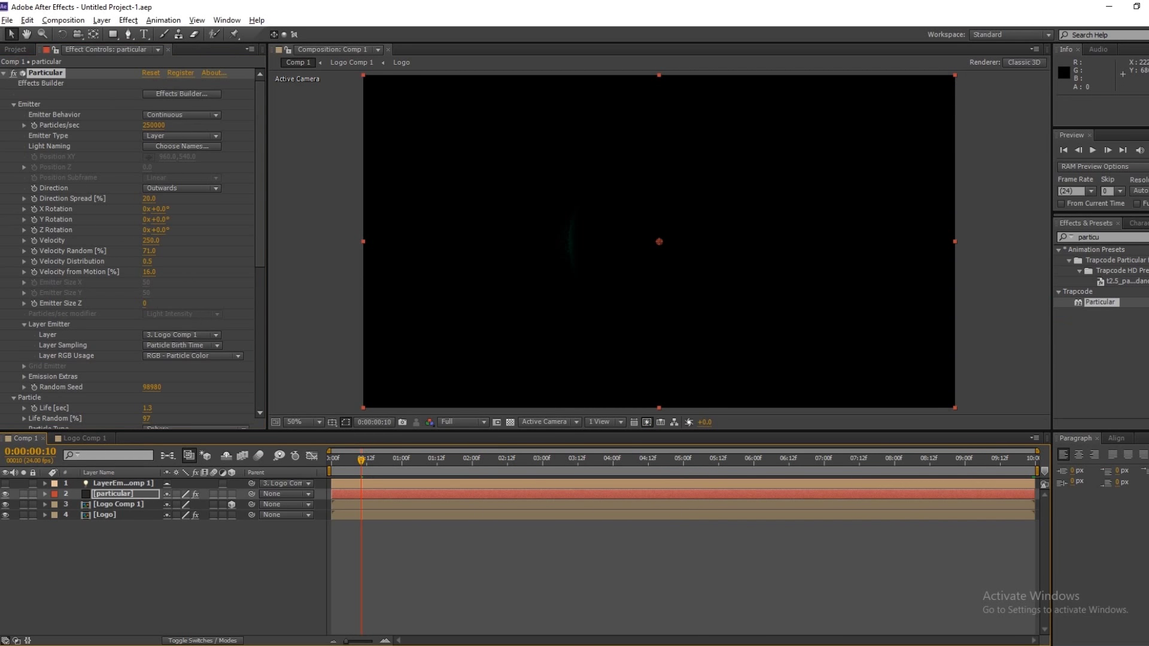
{"action": "key", "text": "KP_0"}
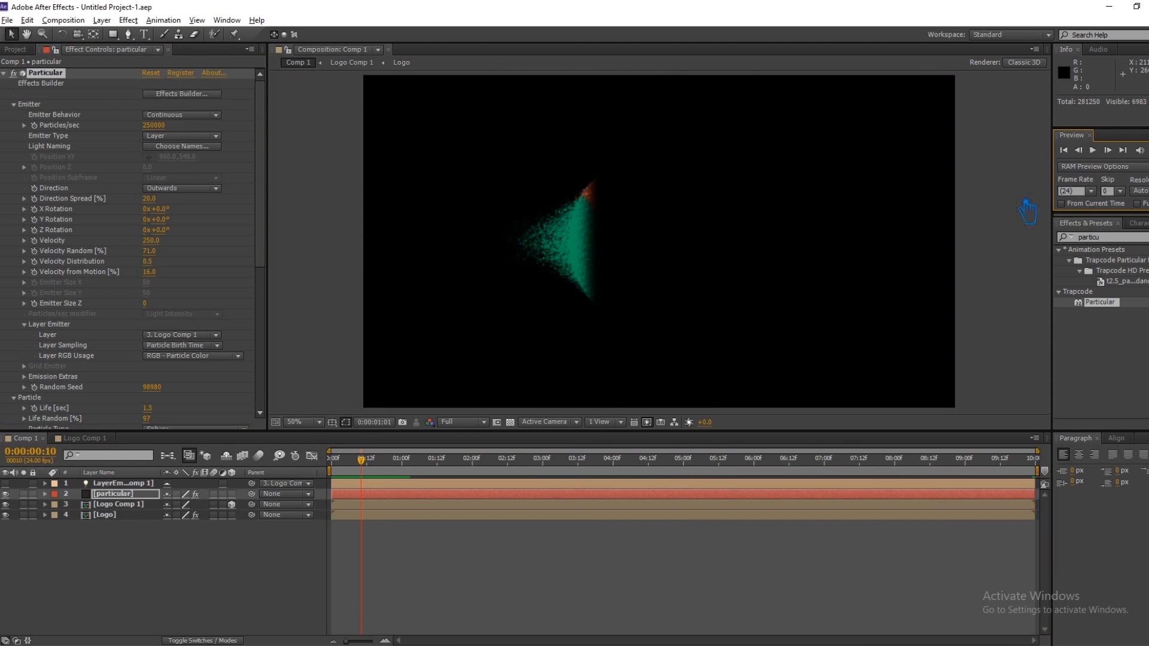